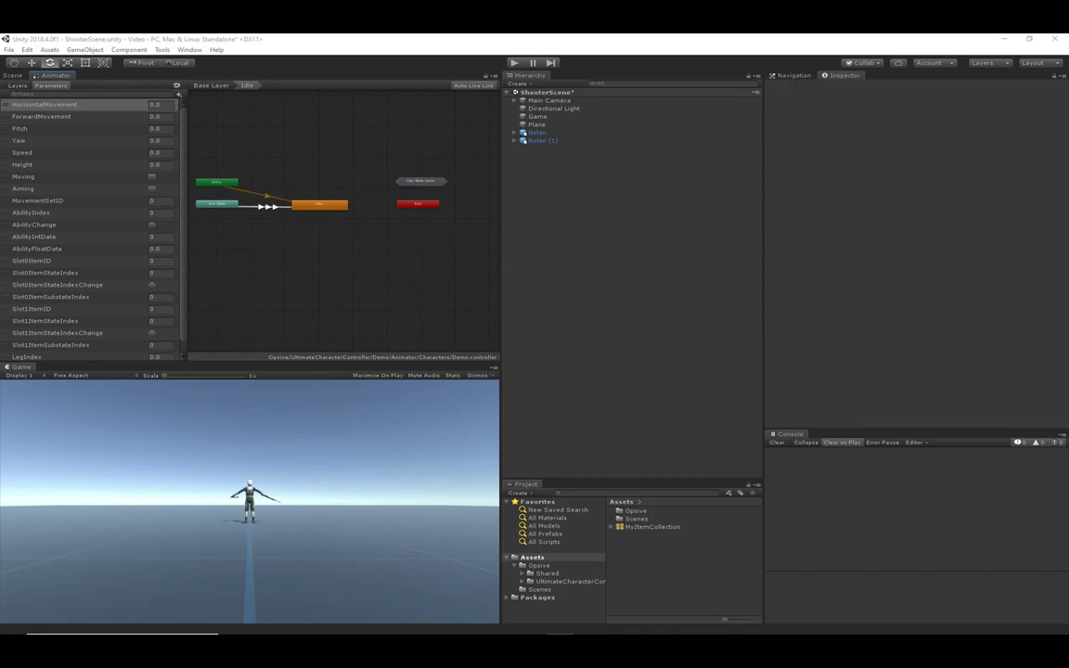
Step: Show the animator controller's layers and view the state machines of the Base Layer and Left Hand Layer
{"action": "left_click", "coordinate": [17, 86]}
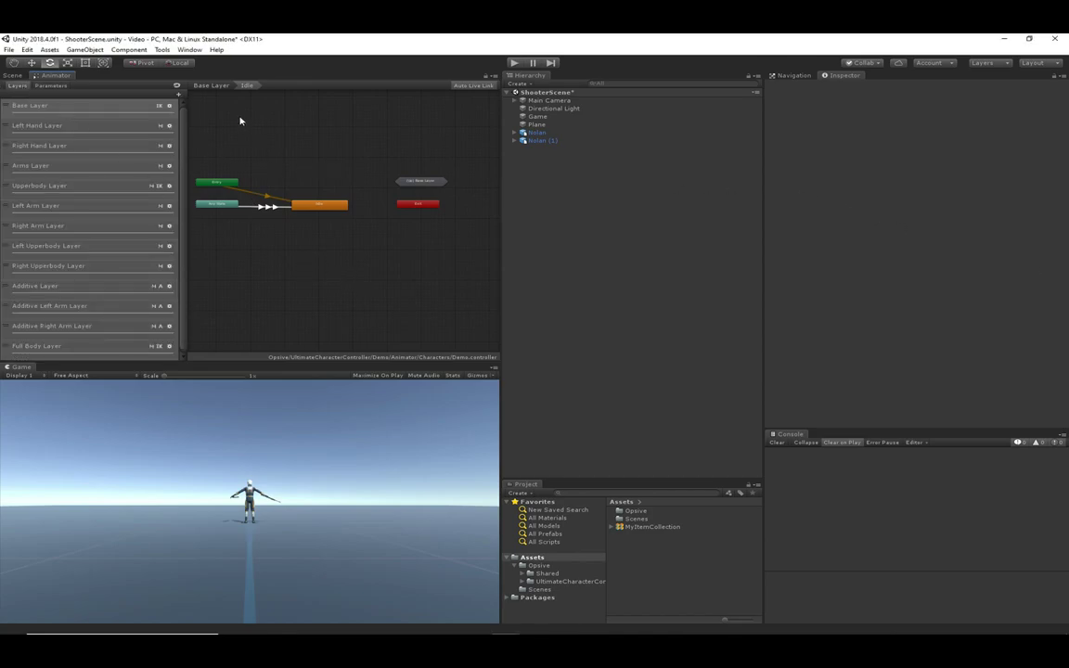
{"action": "left_click", "coordinate": [200, 84]}
{"action": "scroll", "coordinate": [297, 216], "scroll_direction": "up", "scroll_amount": 3}
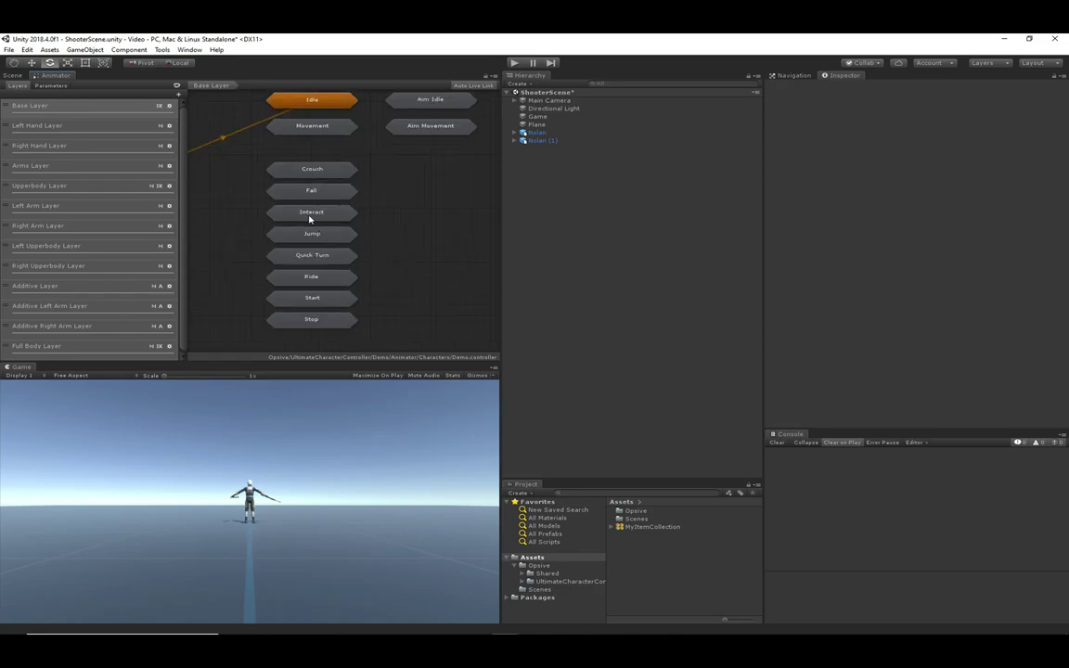
{"action": "left_click", "coordinate": [78, 124]}
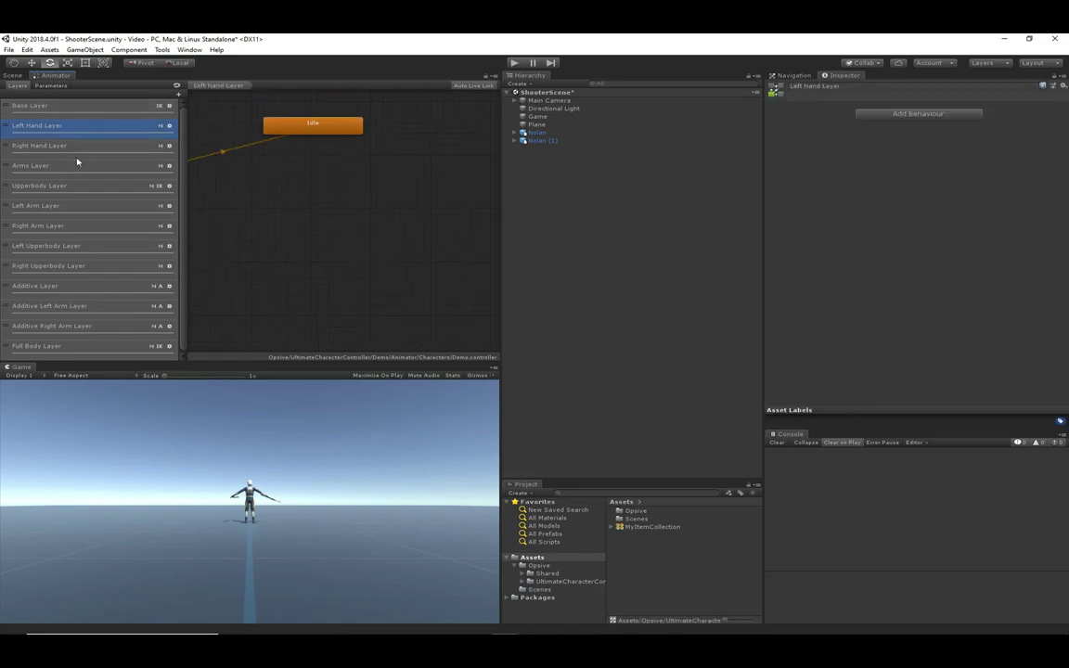
{"action": "left_click", "coordinate": [77, 107]}
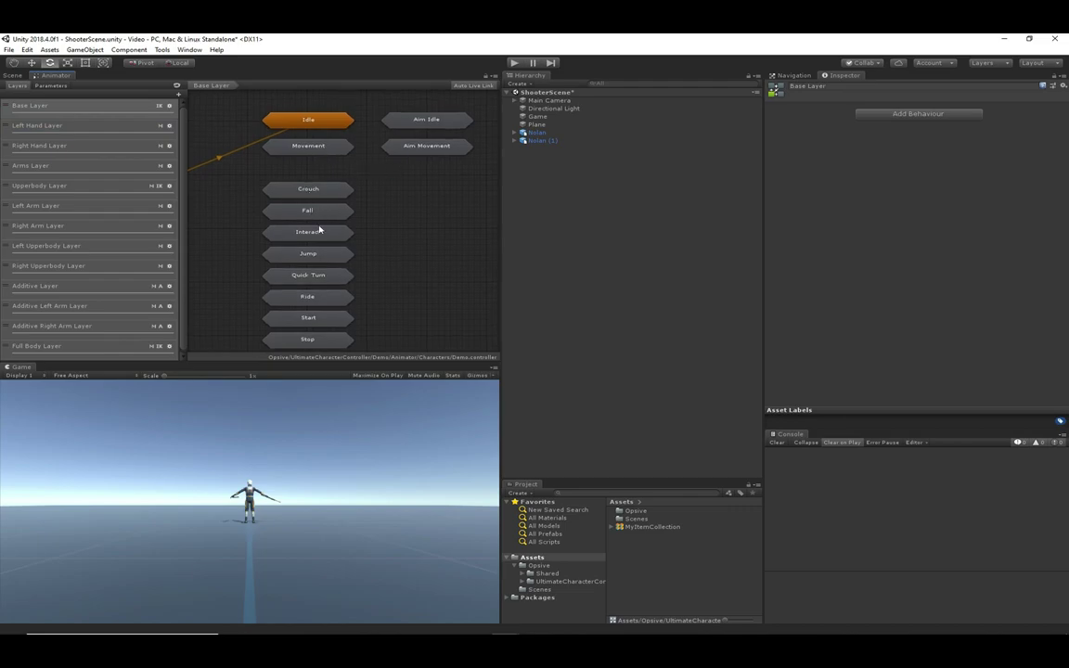
Step: Open the Jump sub-state machine in the Base Layer and examine the states and transitions inside Jump Standing
{"action": "left_click", "coordinate": [308, 255]}
{"action": "double_click", "coordinate": [307, 256]}
{"action": "scroll", "coordinate": [283, 195], "scroll_direction": "up", "scroll_amount": 3}
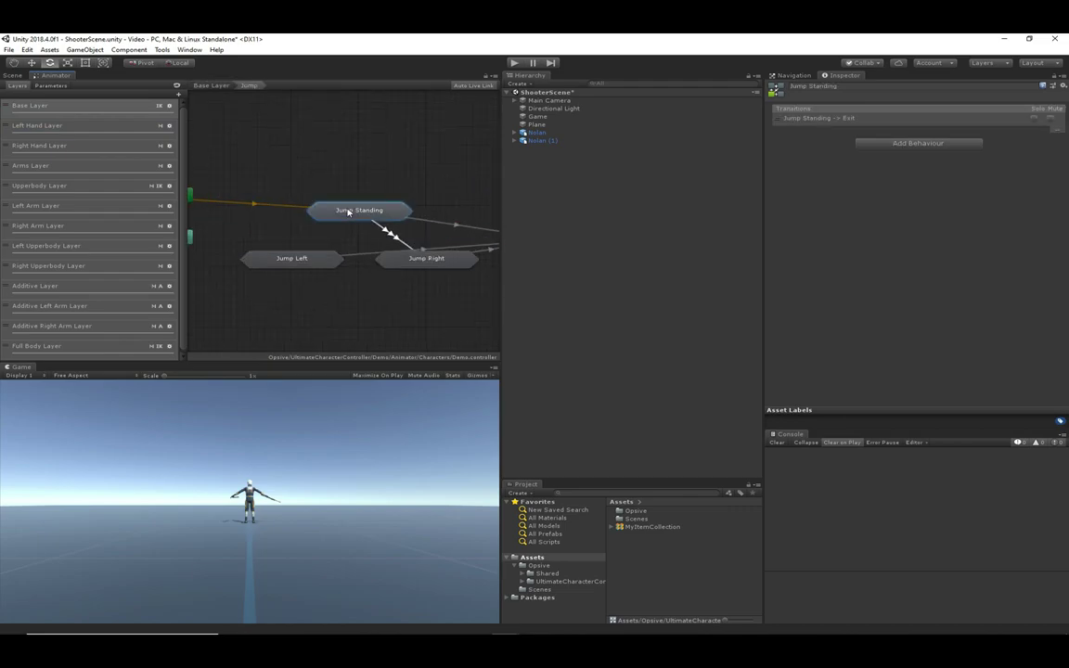
{"action": "double_click", "coordinate": [325, 190]}
{"action": "scroll", "coordinate": [357, 206], "scroll_direction": "up", "scroll_amount": 2}
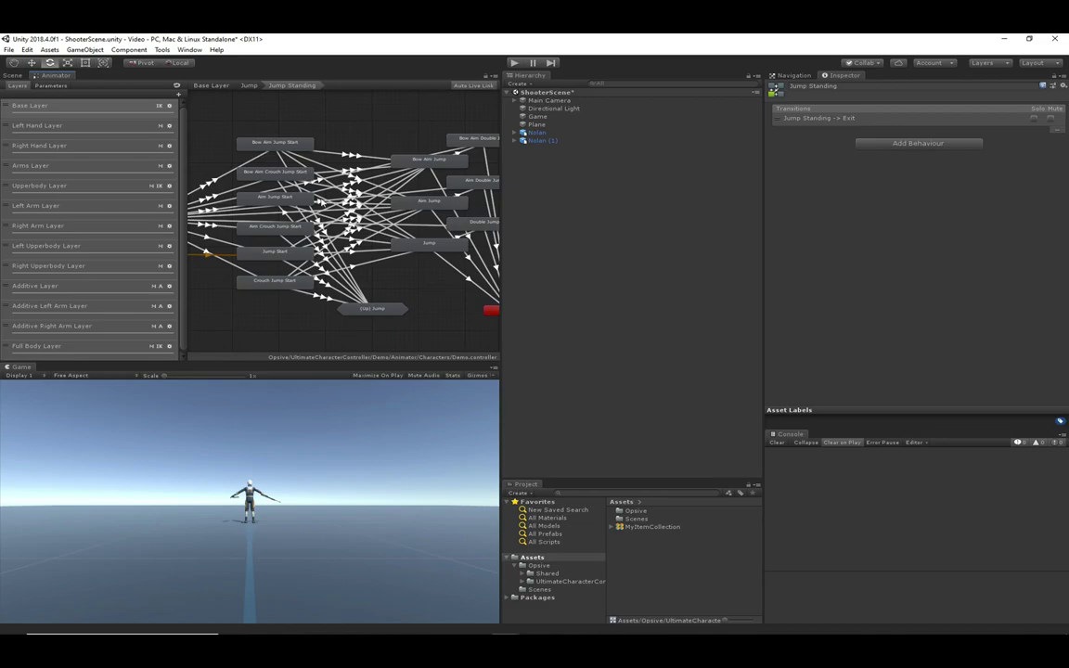
Step: Create an animator controller in the Assets folder, keeping the default name New Animator Controller
{"action": "right_click", "coordinate": [654, 566]}
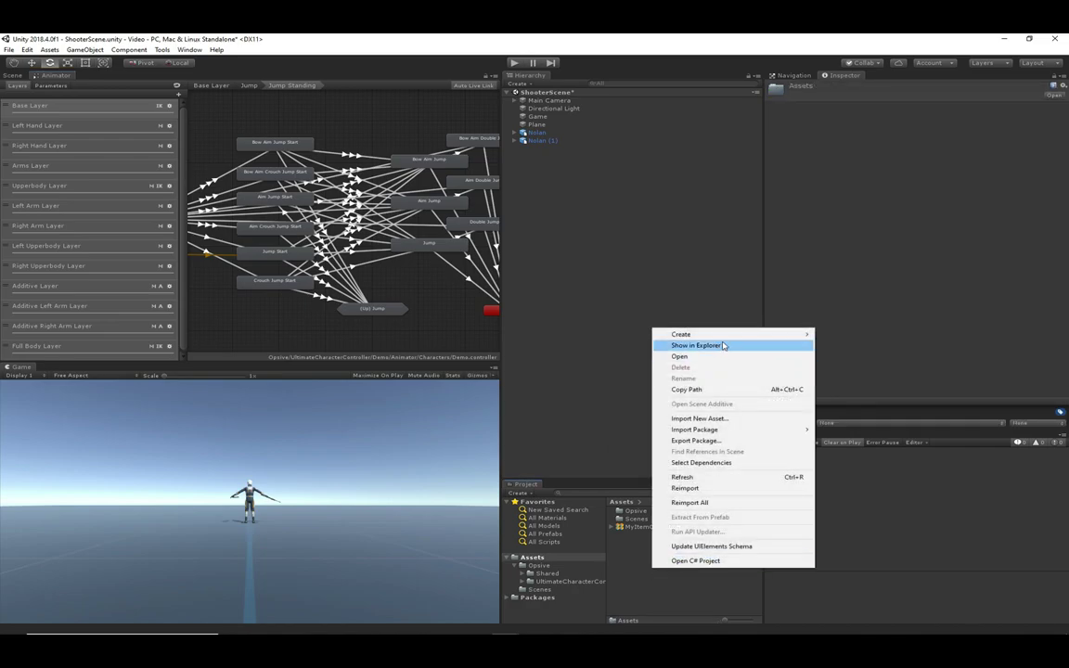
{"action": "mouse_move", "coordinate": [743, 334]}
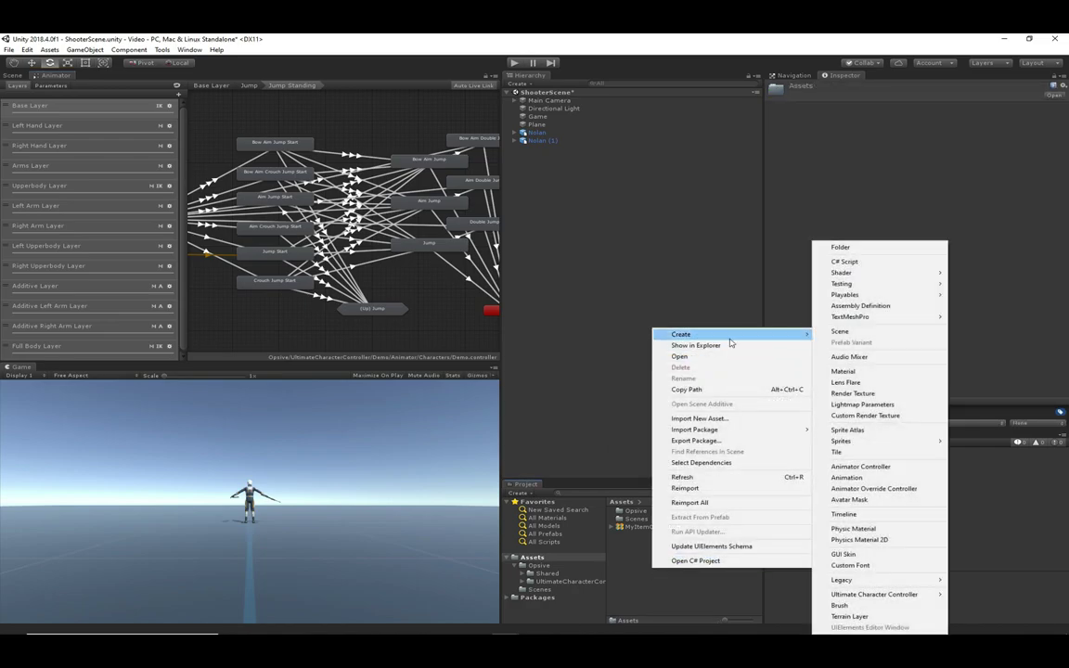
{"action": "left_click", "coordinate": [860, 465]}
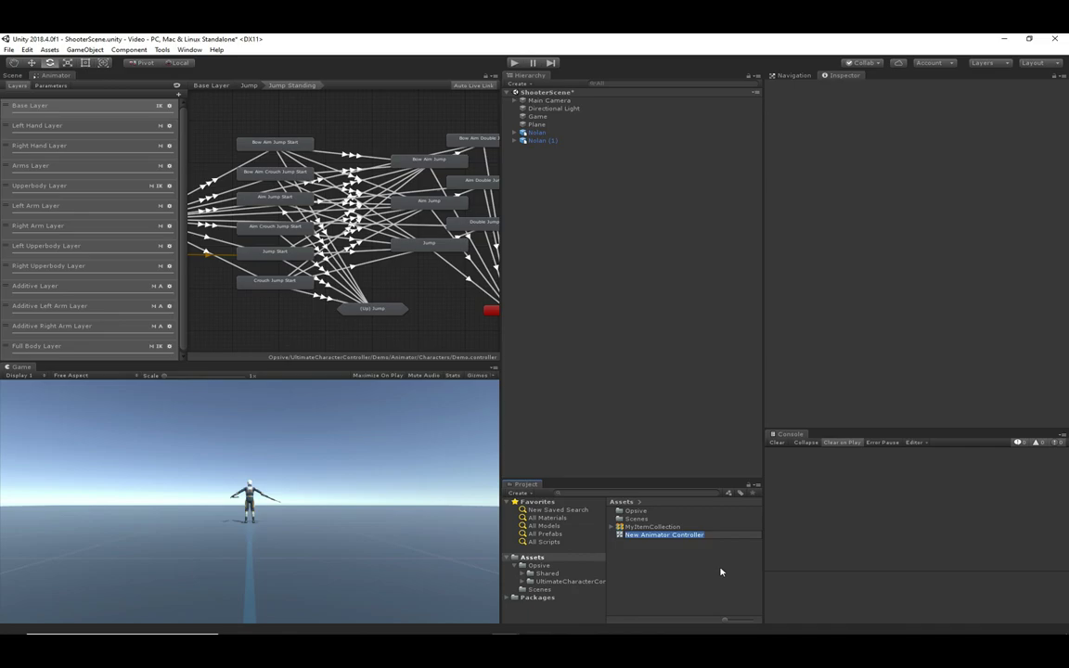
{"action": "key", "text": "Return"}
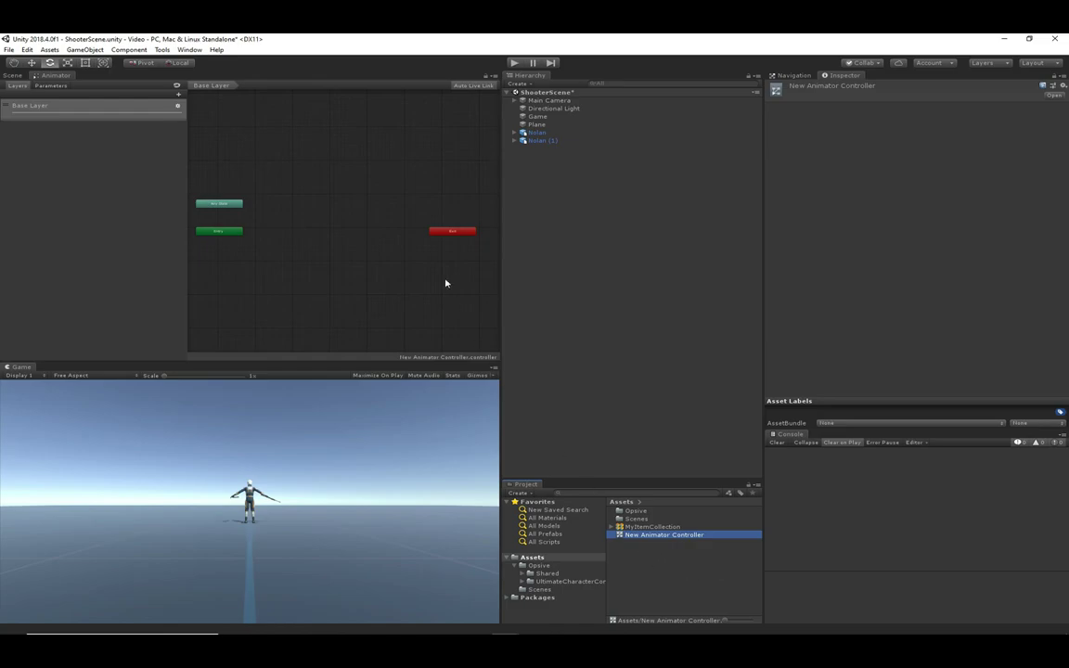
Step: Compare Nolan's Demo animator controller with New Animator Controller and view the new controller's parameter list
{"action": "left_click", "coordinate": [548, 133]}
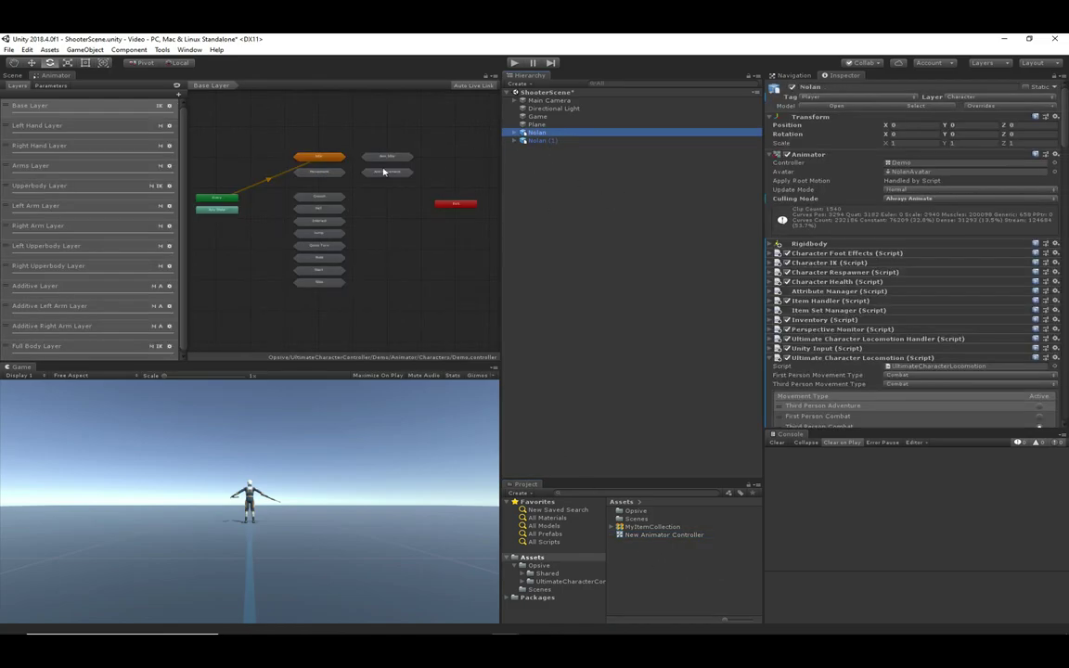
{"action": "scroll", "coordinate": [301, 191], "scroll_direction": "up", "scroll_amount": 2}
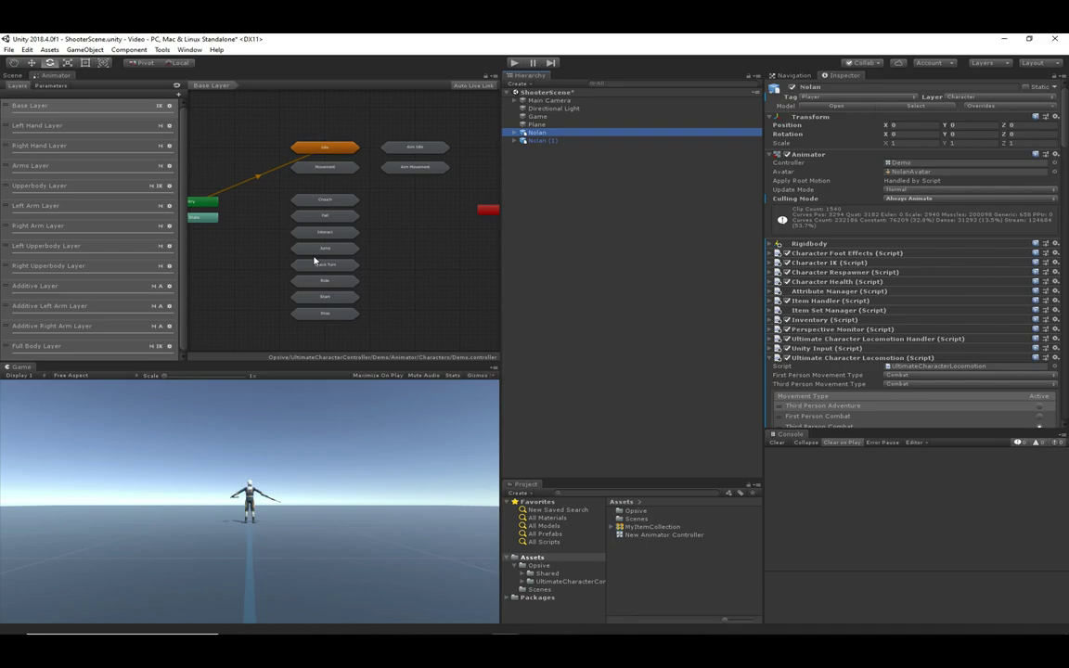
{"action": "left_click", "coordinate": [643, 536]}
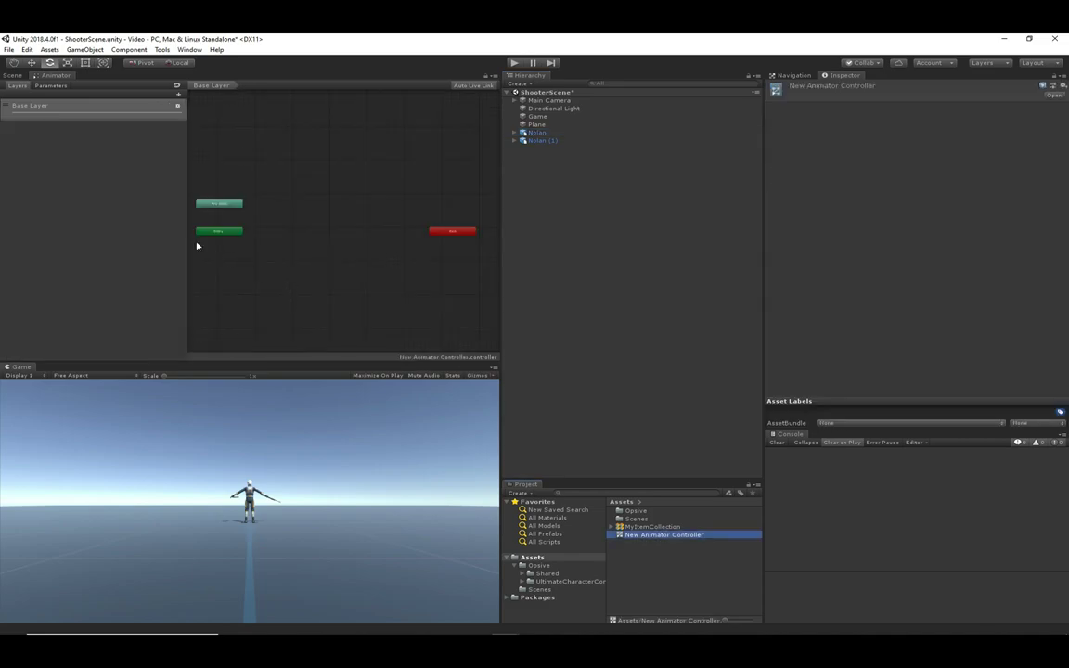
{"action": "left_click", "coordinate": [52, 86]}
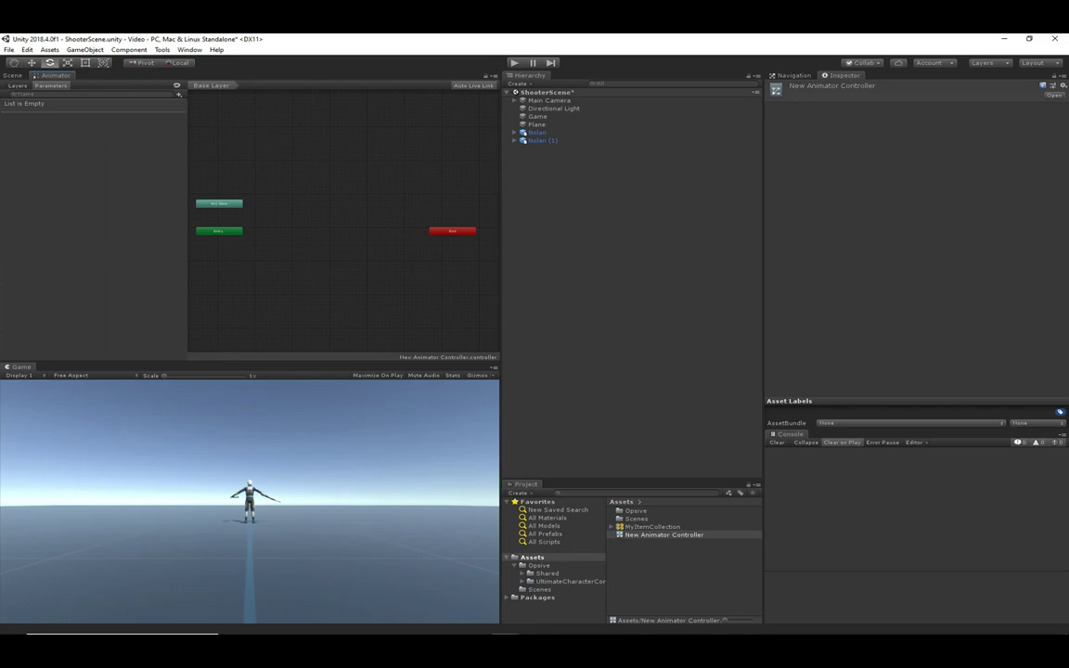
Step: Assign New Animator Controller to Nolan (1) in the Character Manager and build the character
{"action": "left_click_drag", "start_coordinate": [0, 195], "coordinate": [338, 208]}
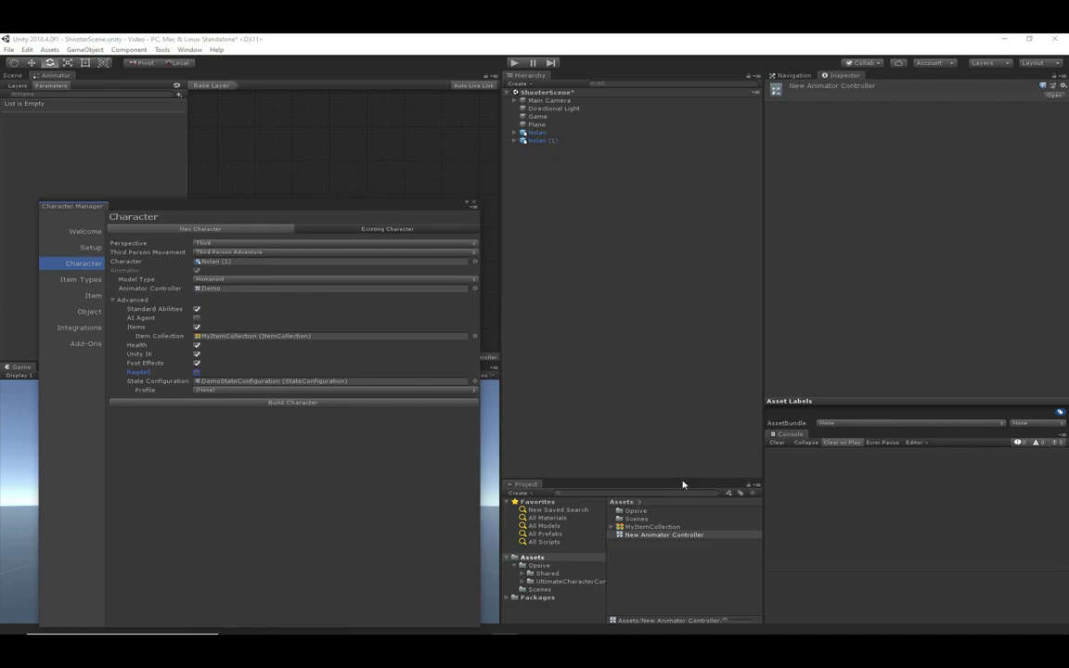
{"action": "left_click_drag", "start_coordinate": [650, 535], "coordinate": [224, 292]}
{"action": "left_click", "coordinate": [274, 402]}
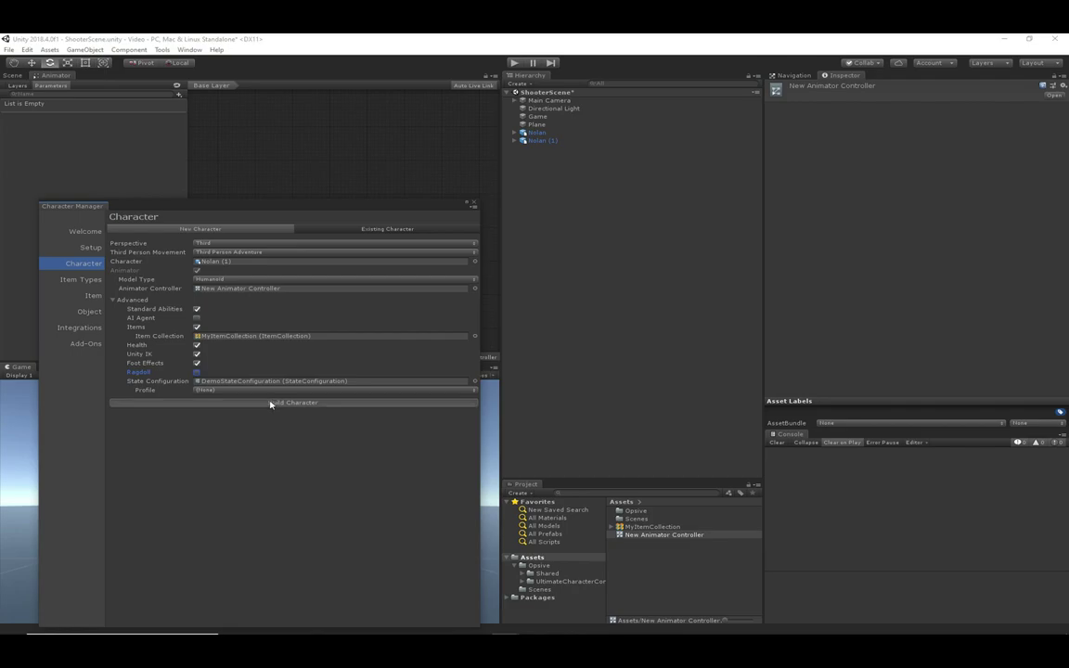
{"action": "left_click_drag", "start_coordinate": [319, 205], "coordinate": [0, 205]}
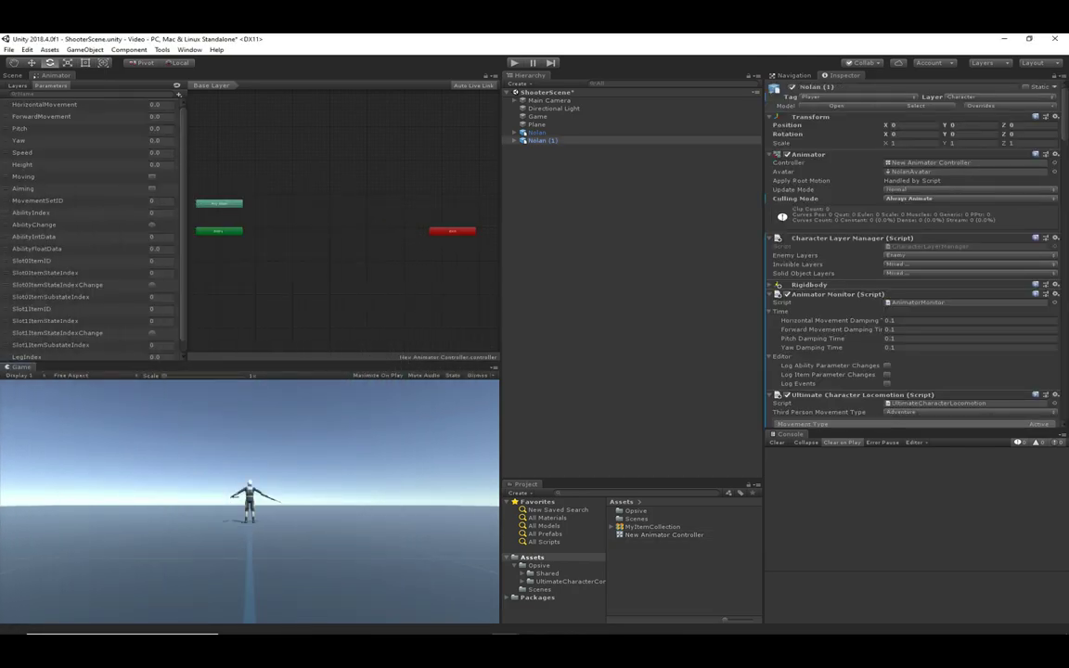
Step: Delete the Nolan (1) character from ShooterScene
{"action": "left_click", "coordinate": [544, 141]}
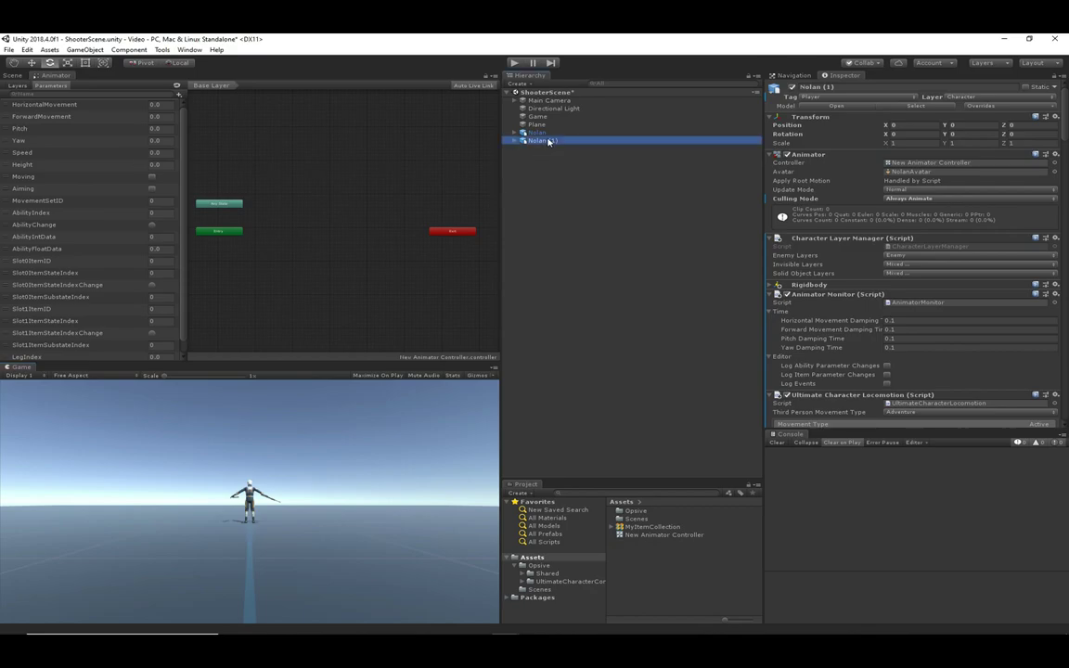
{"action": "key", "text": "Delete"}
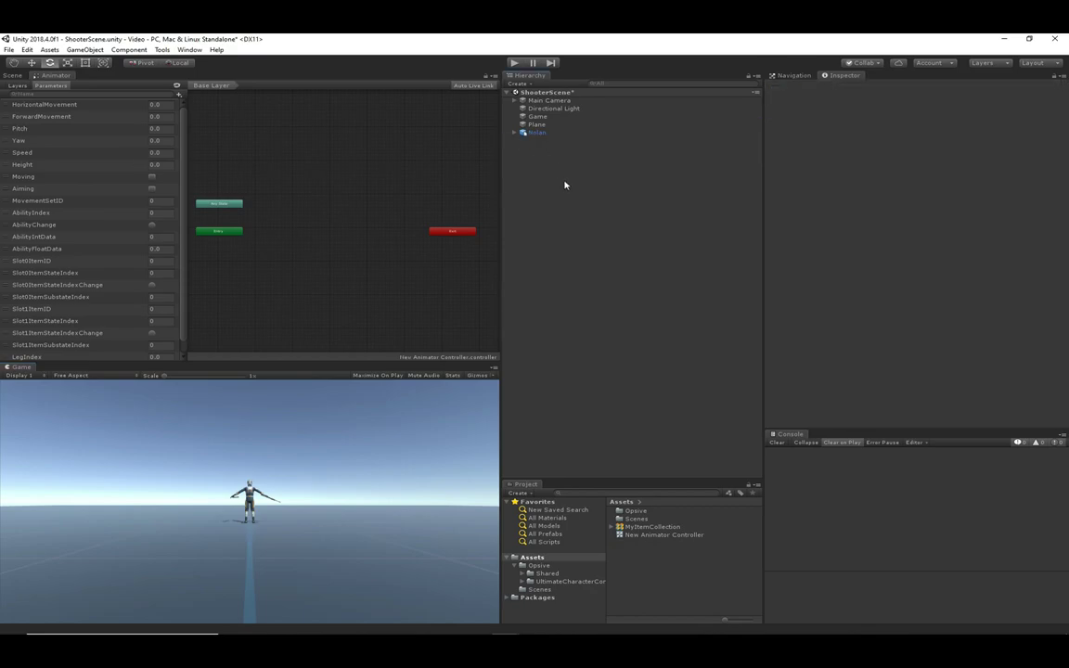
Step: Examine the parameters of New Animator Controller and the Base Layer of Nolan's Demo controller
{"action": "left_click", "coordinate": [653, 535]}
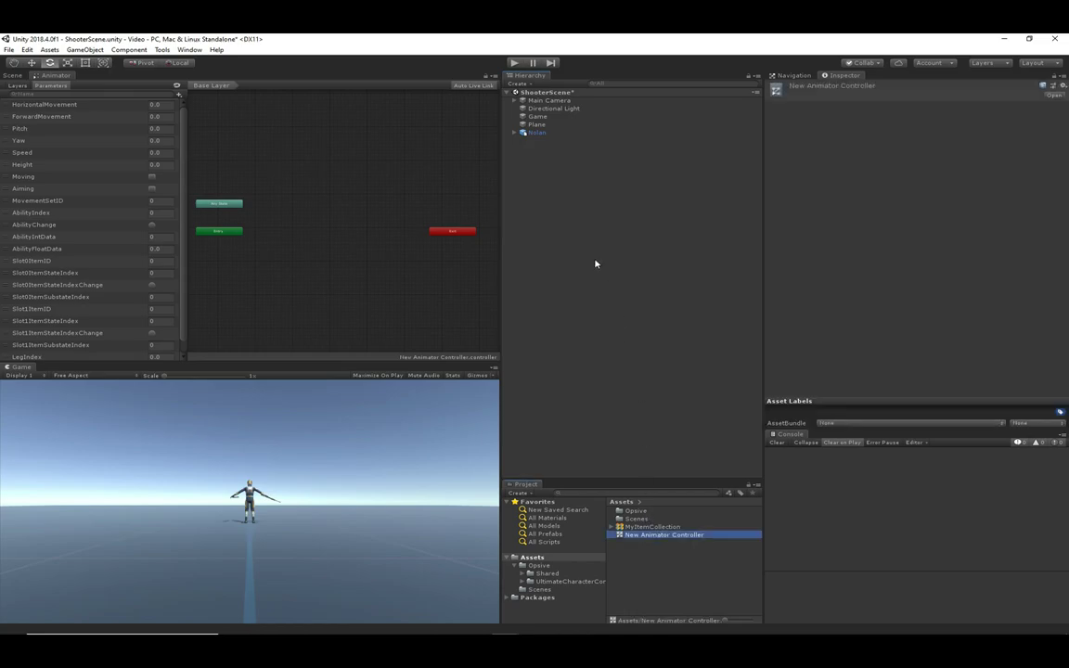
{"action": "left_click", "coordinate": [15, 76]}
{"action": "left_click", "coordinate": [56, 76]}
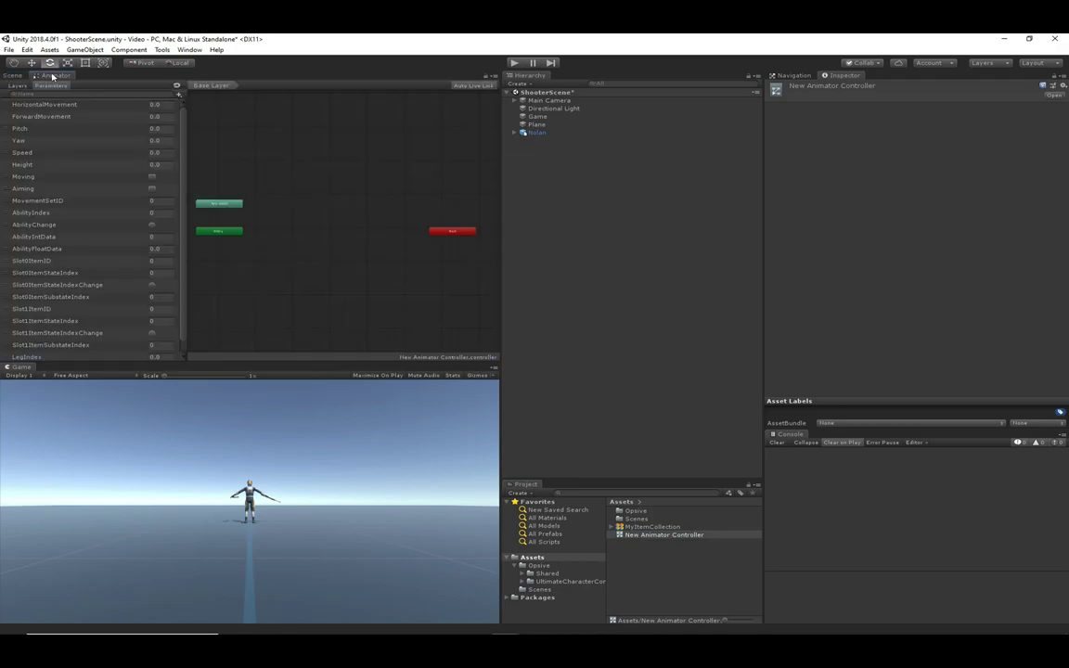
{"action": "left_click", "coordinate": [548, 134]}
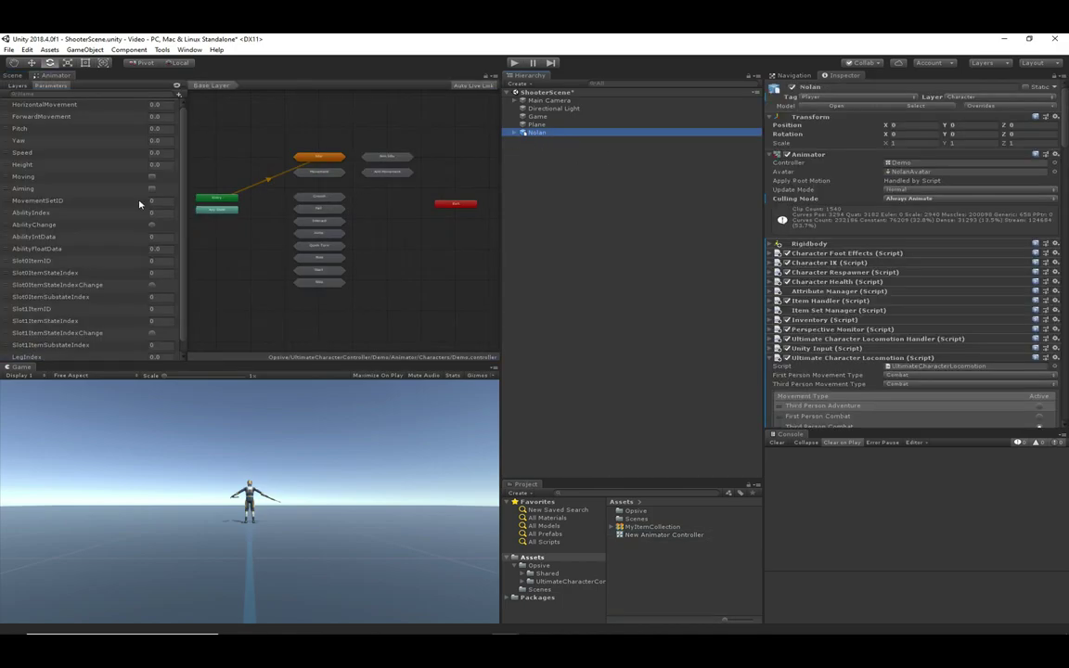
{"action": "middle_click_drag", "start_coordinate": [299, 156], "coordinate": [308, 173]}
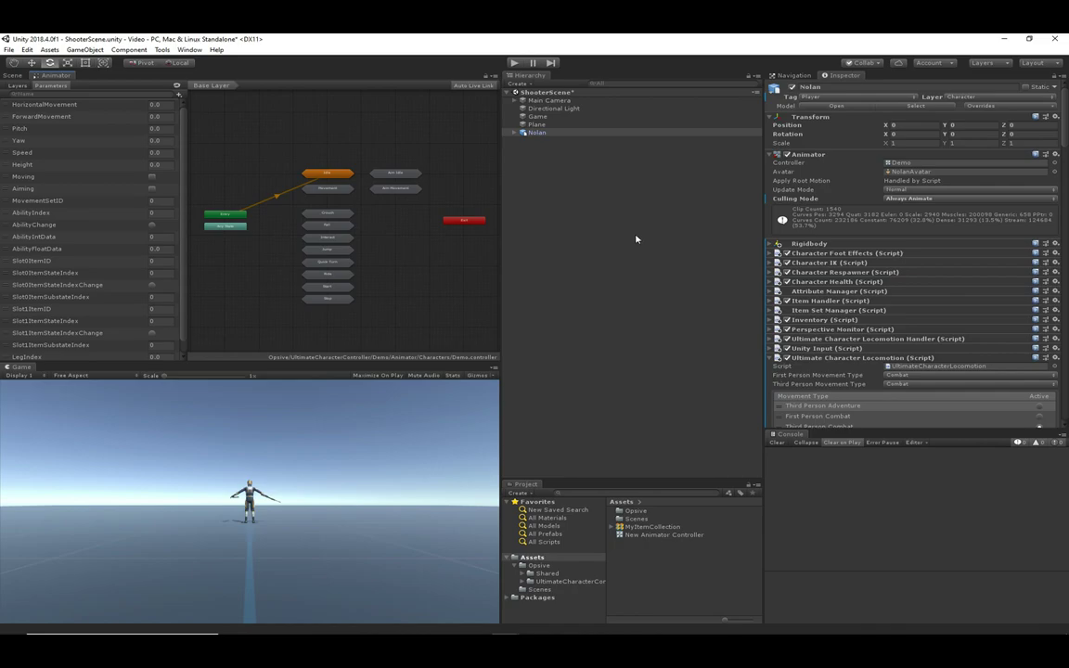
Step: Run the scene, move Nolan forwards, sideways and backwards to watch the movement parameters, and stop play mode
{"action": "left_click", "coordinate": [612, 225]}
{"action": "left_click", "coordinate": [514, 64]}
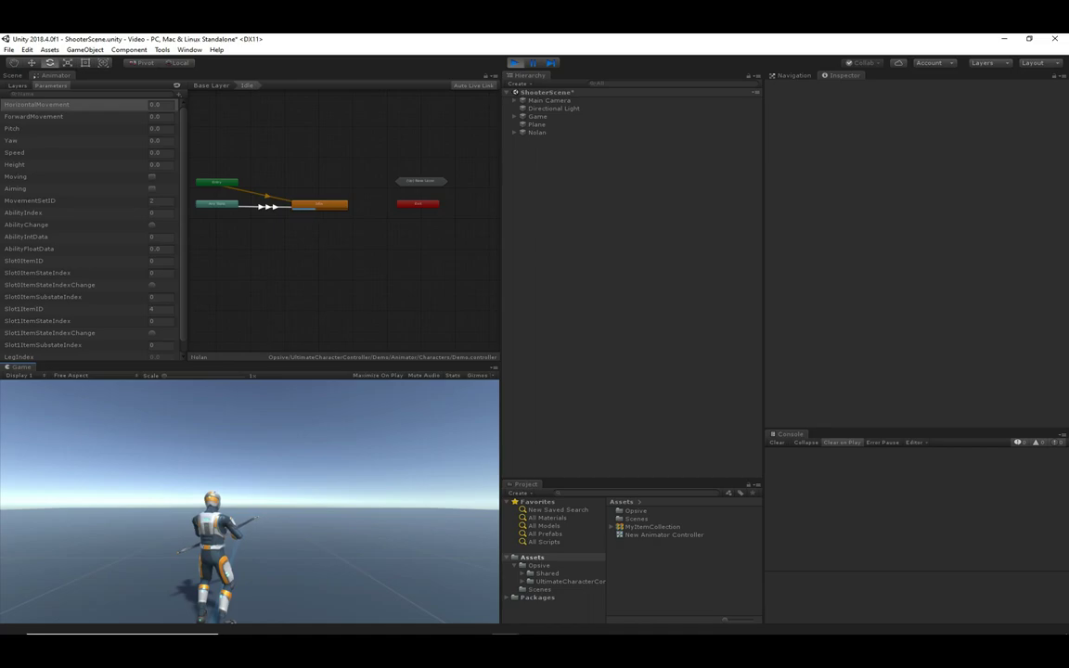
{"action": "key", "text": "w"}
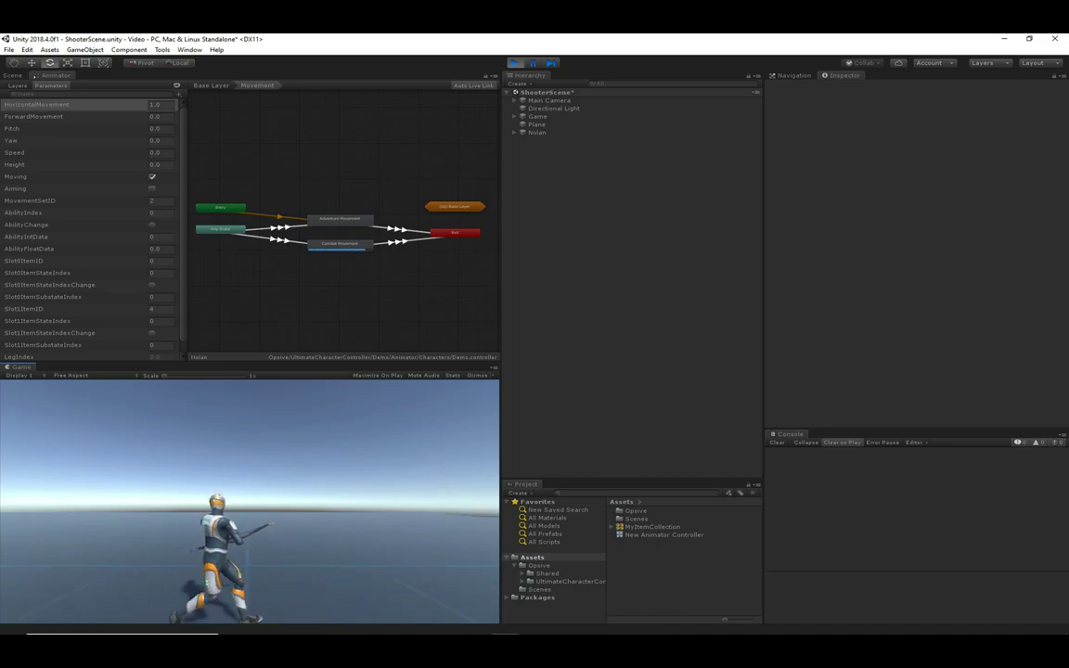
{"action": "key", "text": "a"}
{"action": "key", "text": "w"}
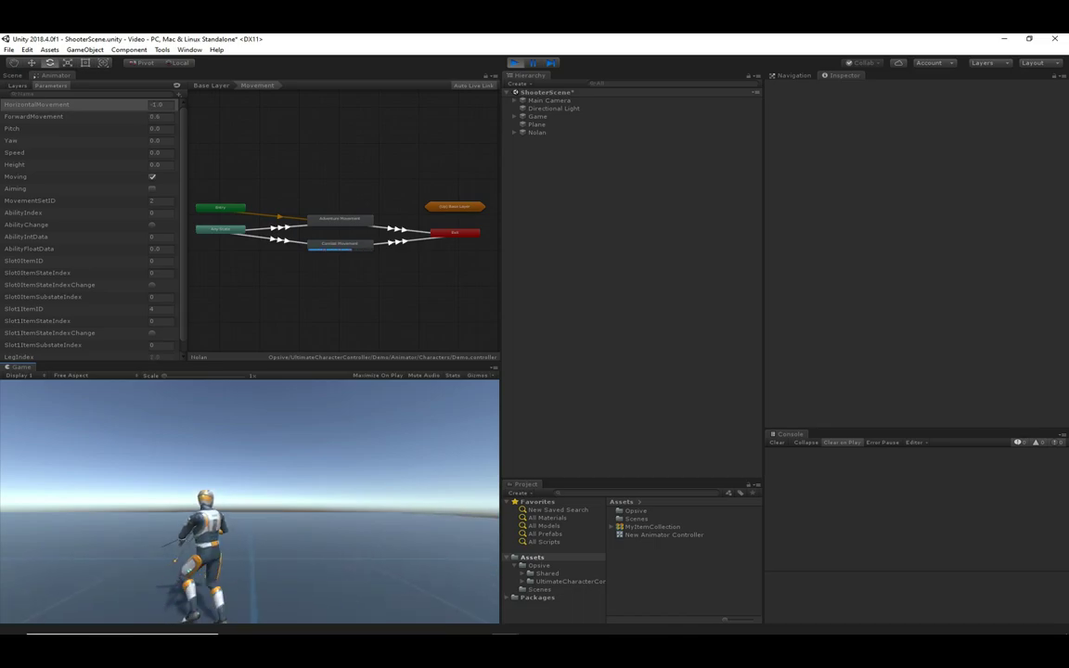
{"action": "key", "text": "d"}
{"action": "key", "text": "a"}
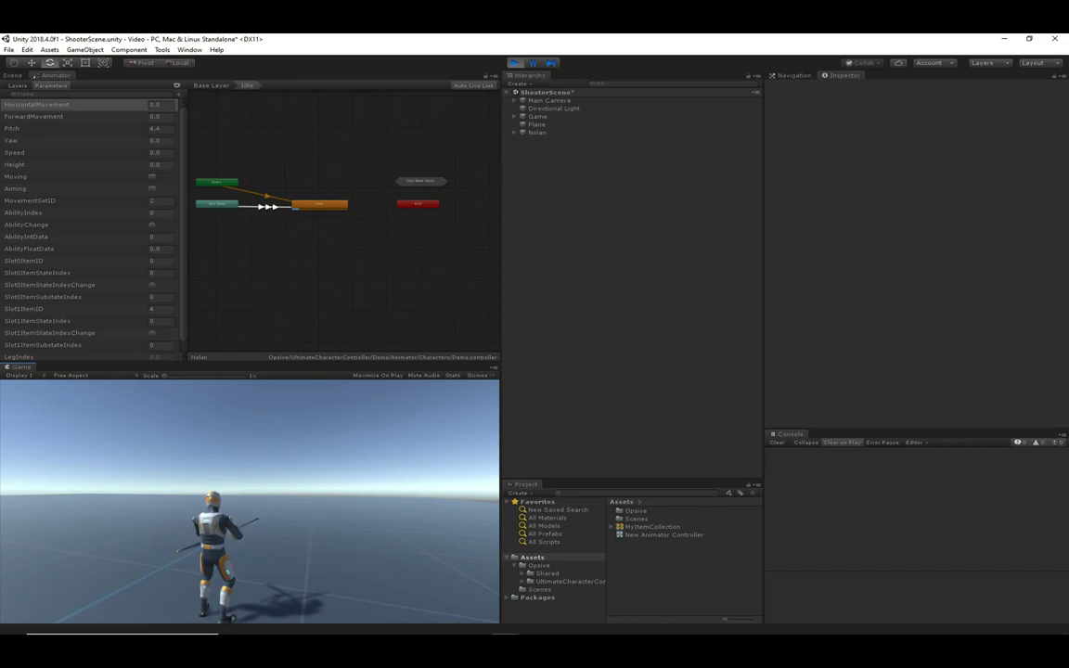
{"action": "key", "text": "s"}
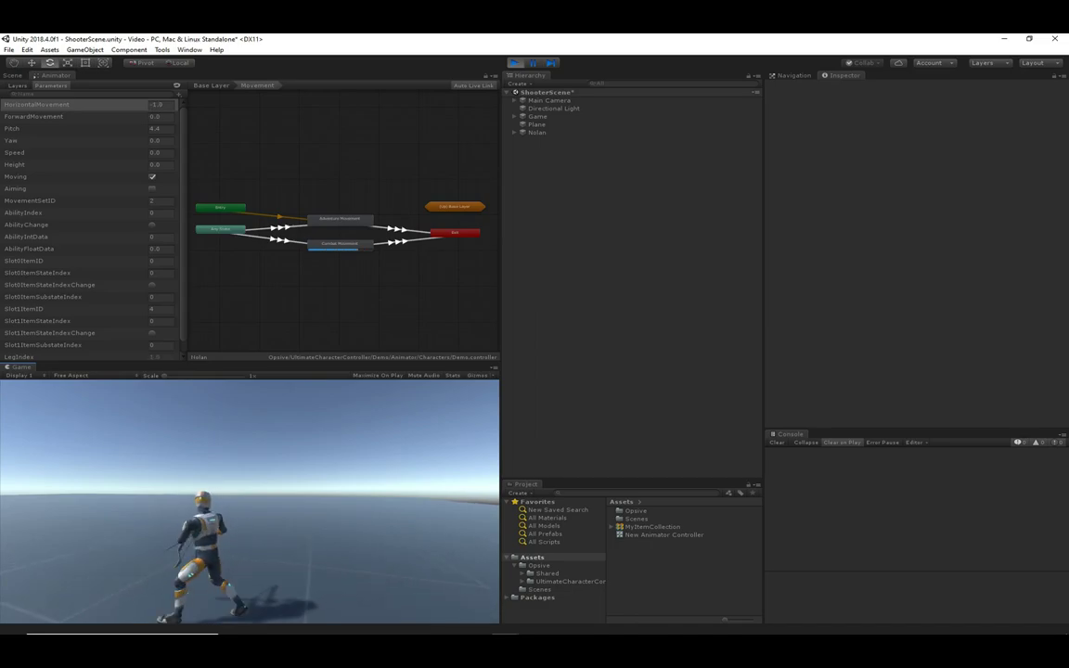
{"action": "key", "text": "w"}
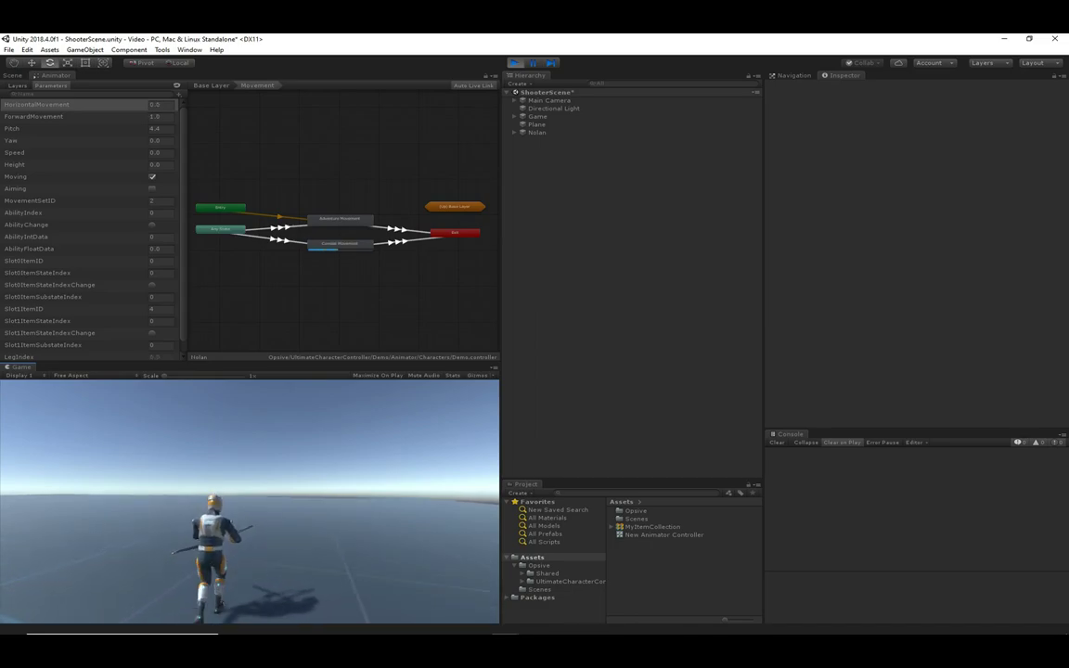
{"action": "left_click", "coordinate": [515, 62]}
Step: Make Third Person Adventure the active movement type on Nolan and First Person Combat the active view type on Main Camera
{"action": "left_click", "coordinate": [535, 132]}
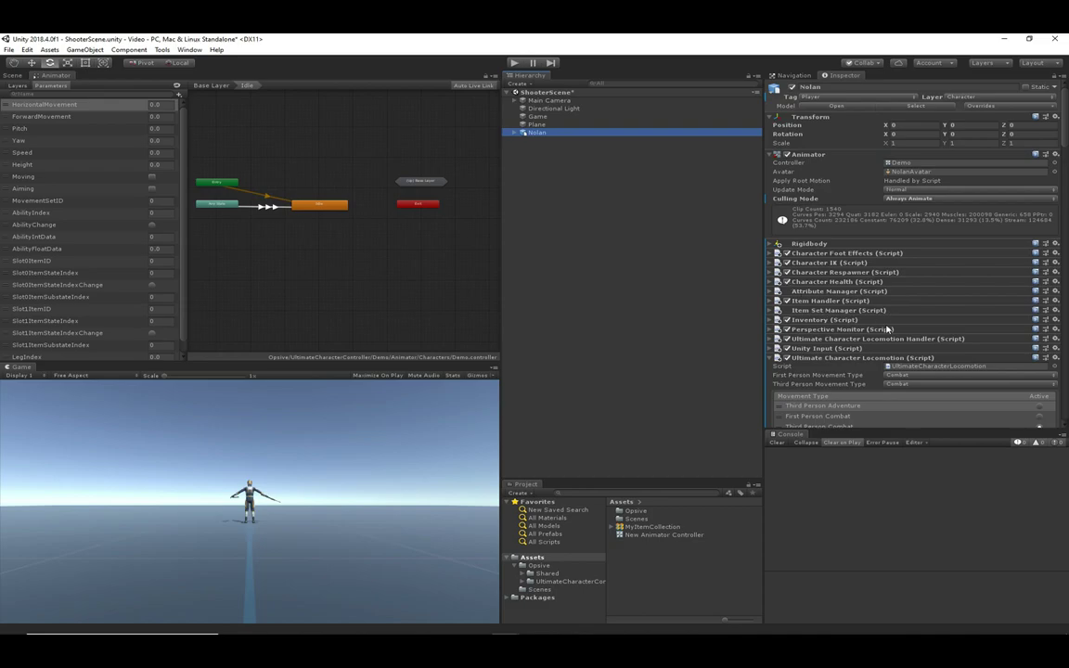
{"action": "scroll", "coordinate": [888, 329], "scroll_direction": "down", "scroll_amount": 3}
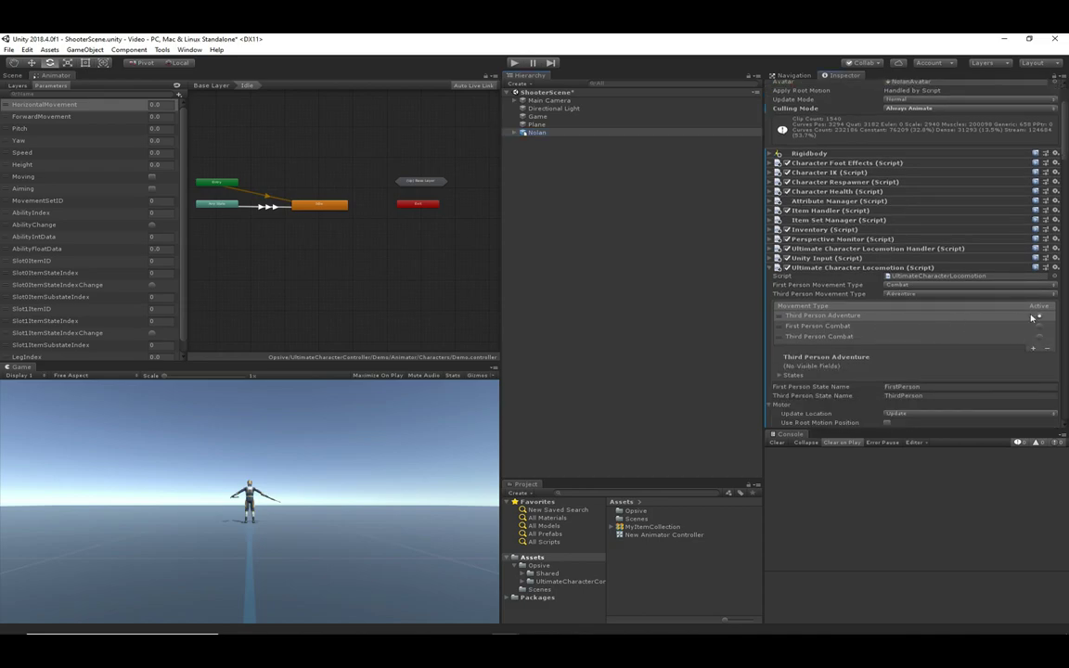
{"action": "left_click", "coordinate": [553, 100]}
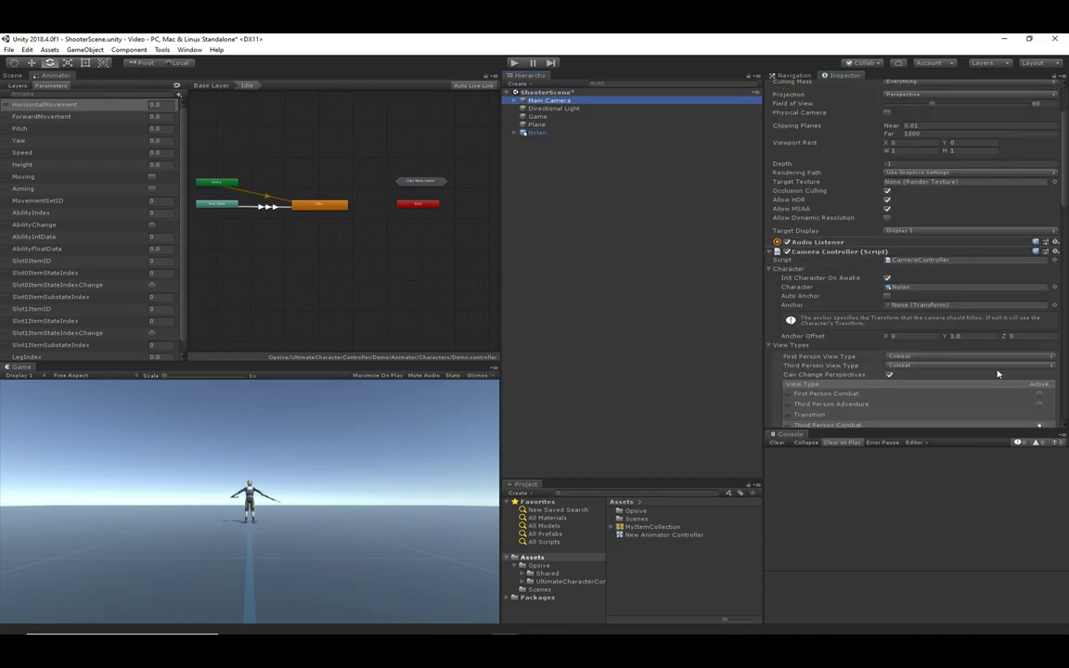
{"action": "left_click", "coordinate": [1039, 394]}
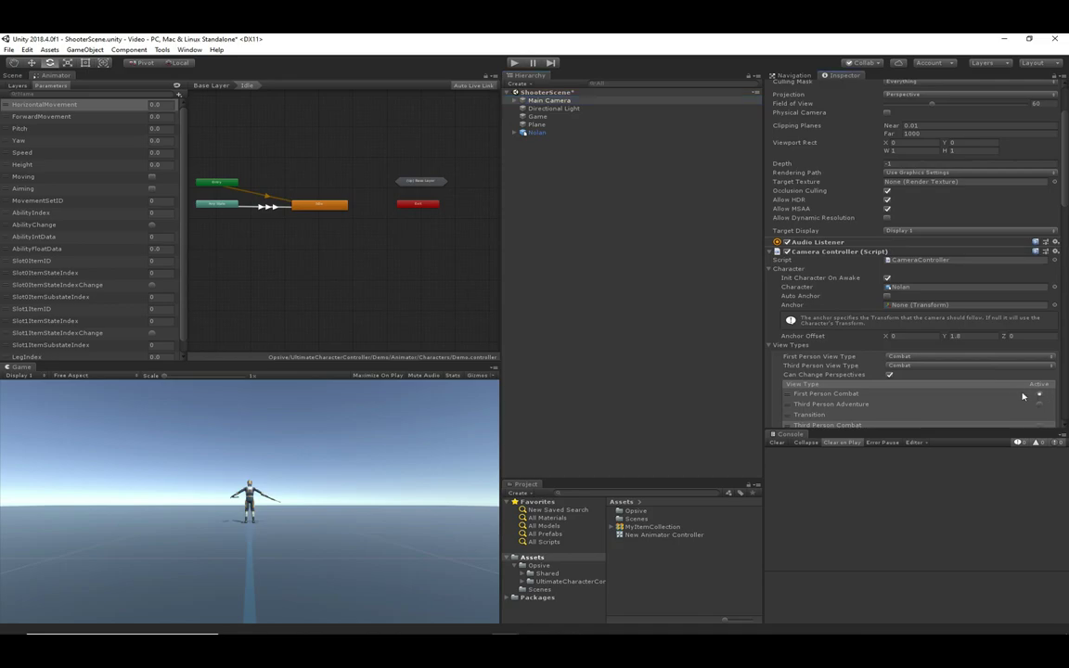
Step: Run the scene, move Nolan in all directions with the Adventure movement type to watch the movement and Yaw parameters, and stop play mode
{"action": "left_click", "coordinate": [544, 294]}
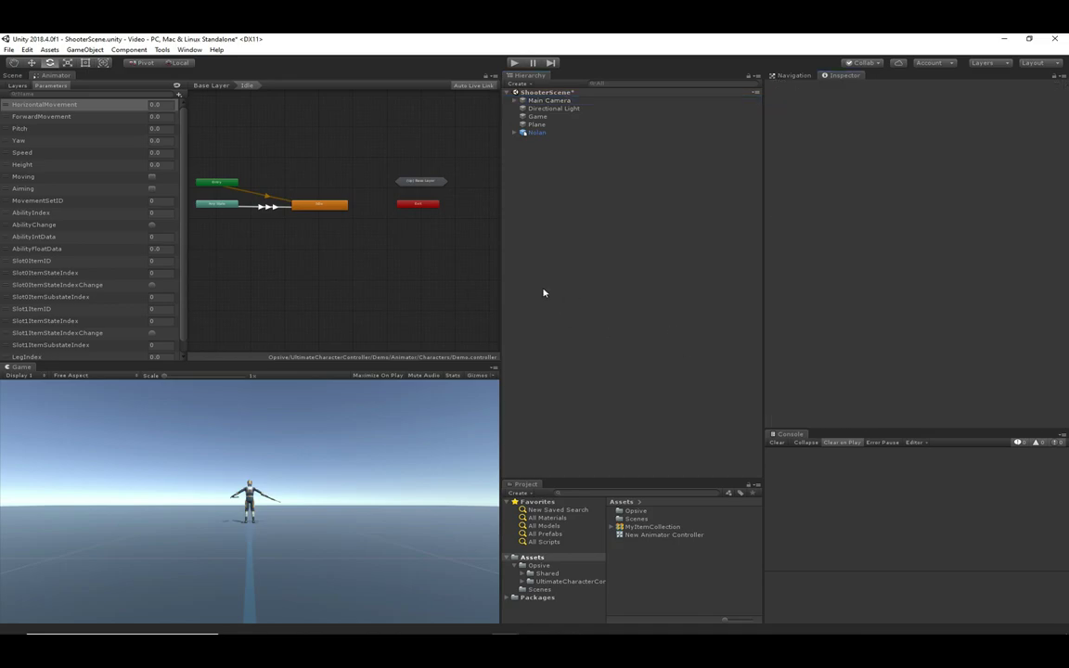
{"action": "left_click", "coordinate": [514, 62]}
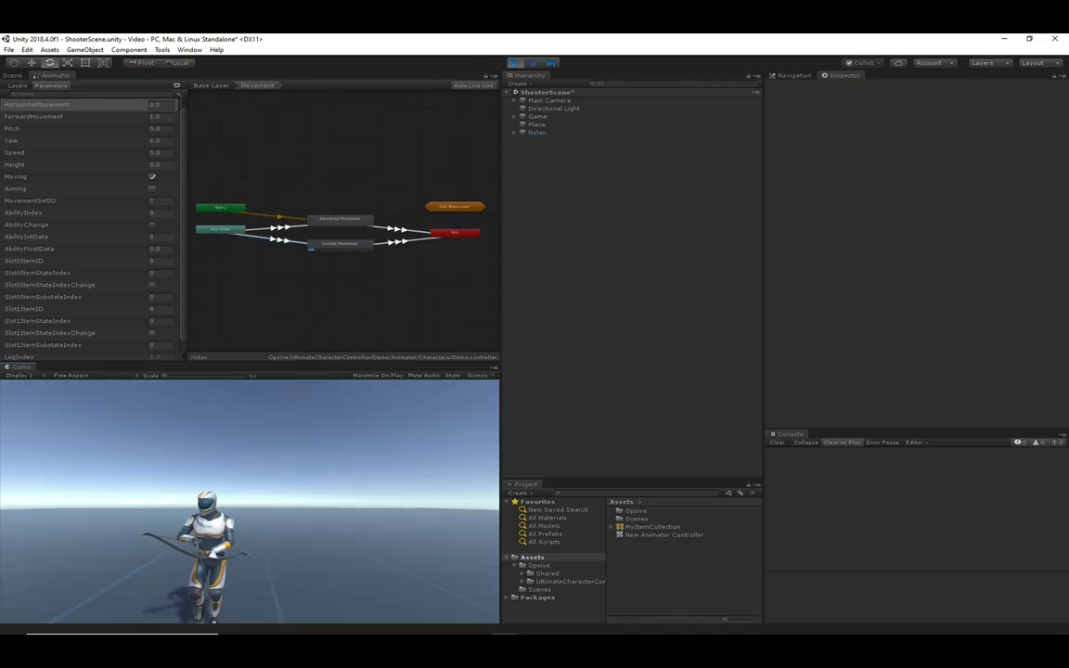
{"action": "key", "text": "a"}
{"action": "key", "text": "w"}
{"action": "key", "text": "d"}
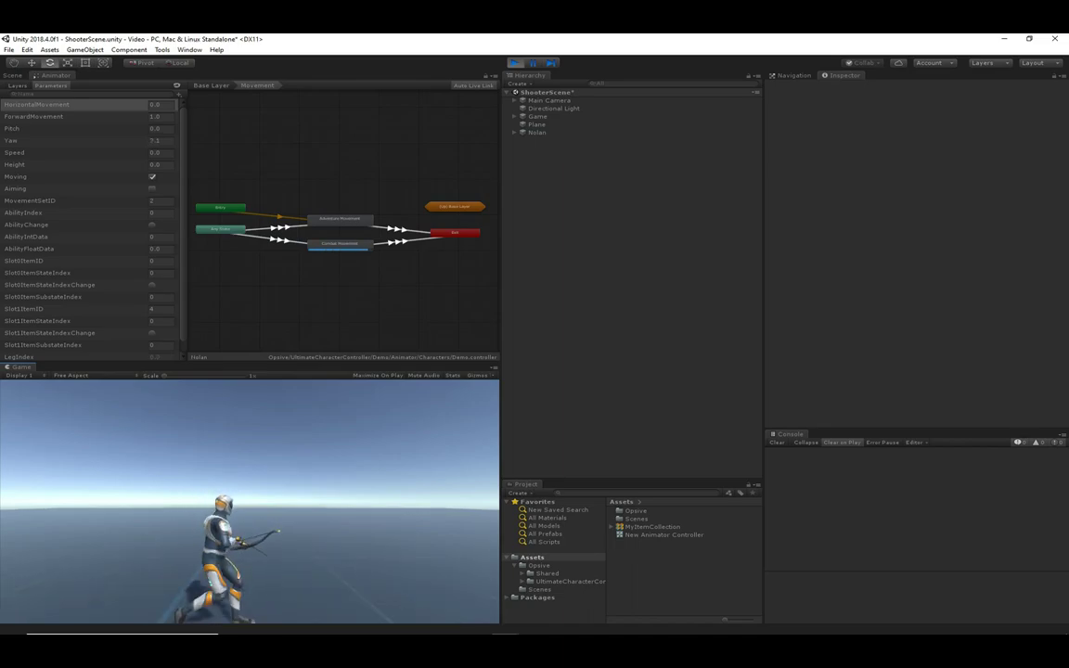
{"action": "key", "text": "s"}
{"action": "key", "text": "a"}
{"action": "key", "text": "d"}
{"action": "key", "text": "w"}
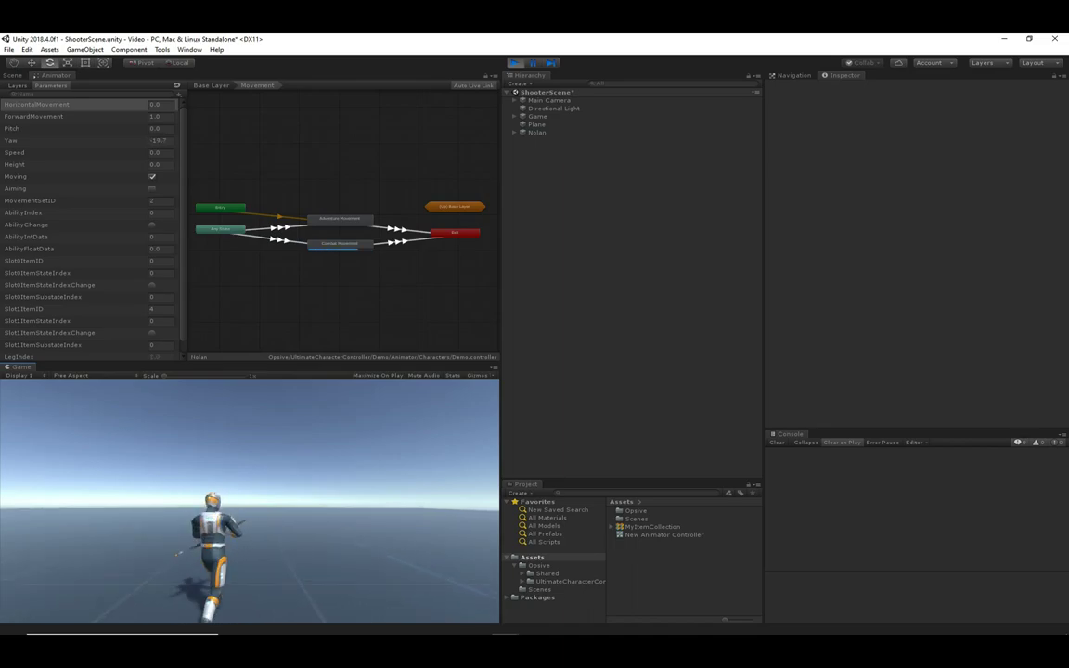
{"action": "key", "text": "s"}
{"action": "key", "text": "a"}
{"action": "key", "text": "s"}
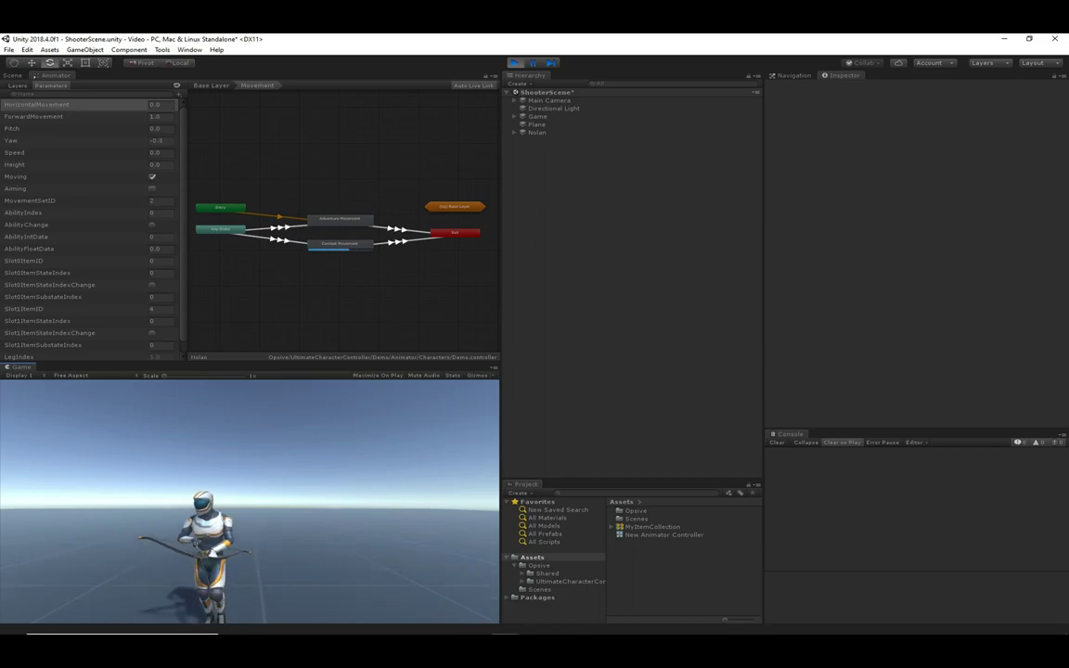
{"action": "key", "text": "d"}
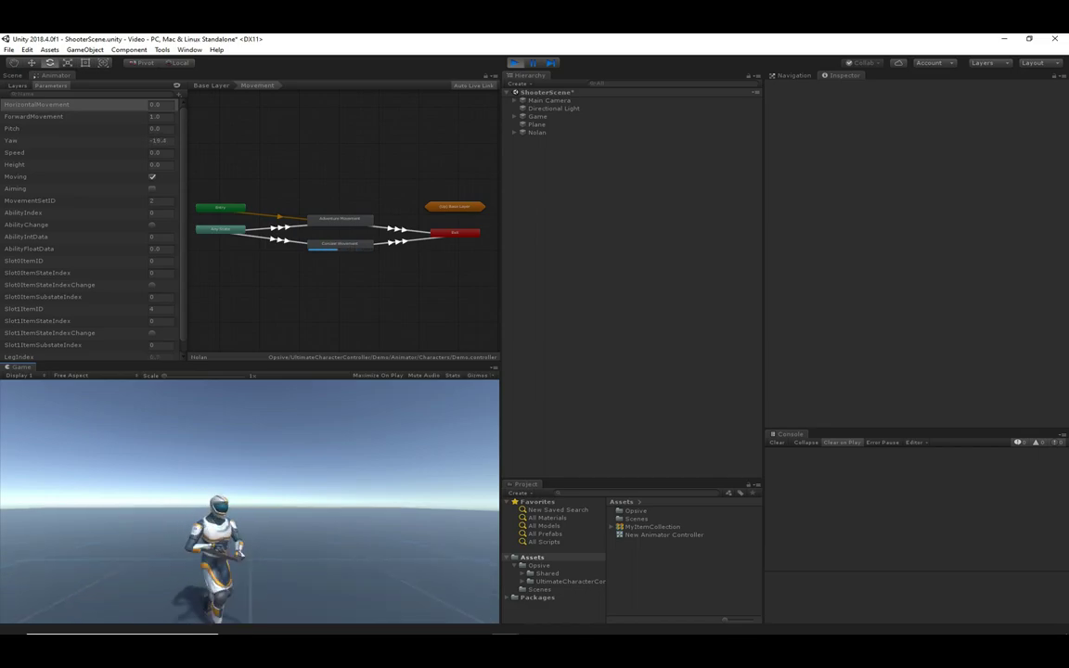
{"action": "key", "text": "s"}
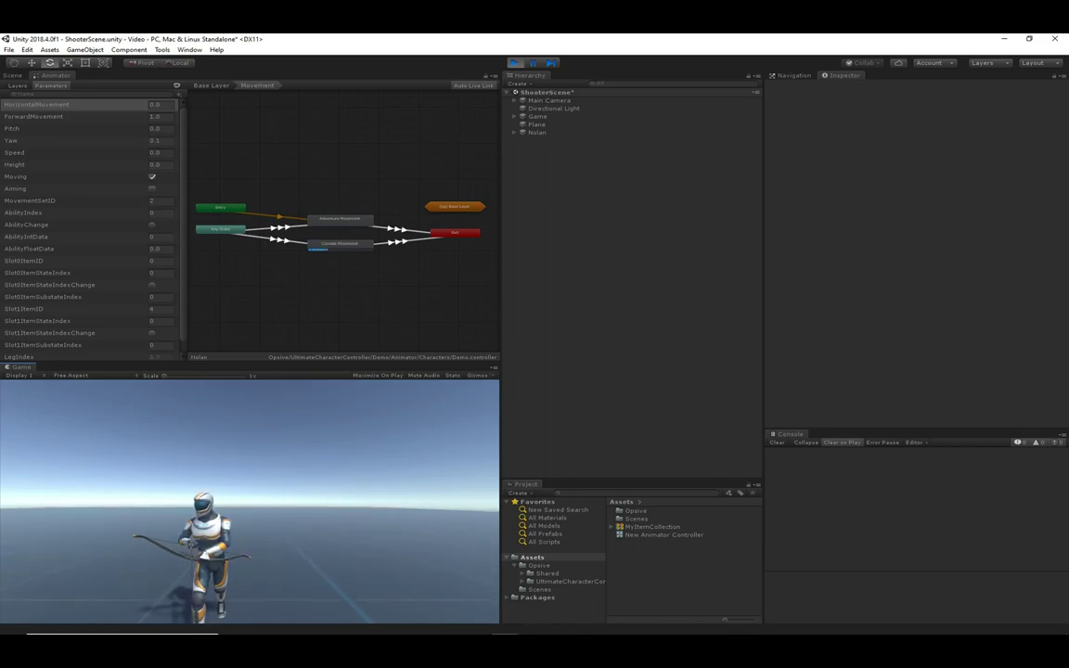
{"action": "key", "text": "d"}
{"action": "key", "text": "w"}
{"action": "key", "text": "a"}
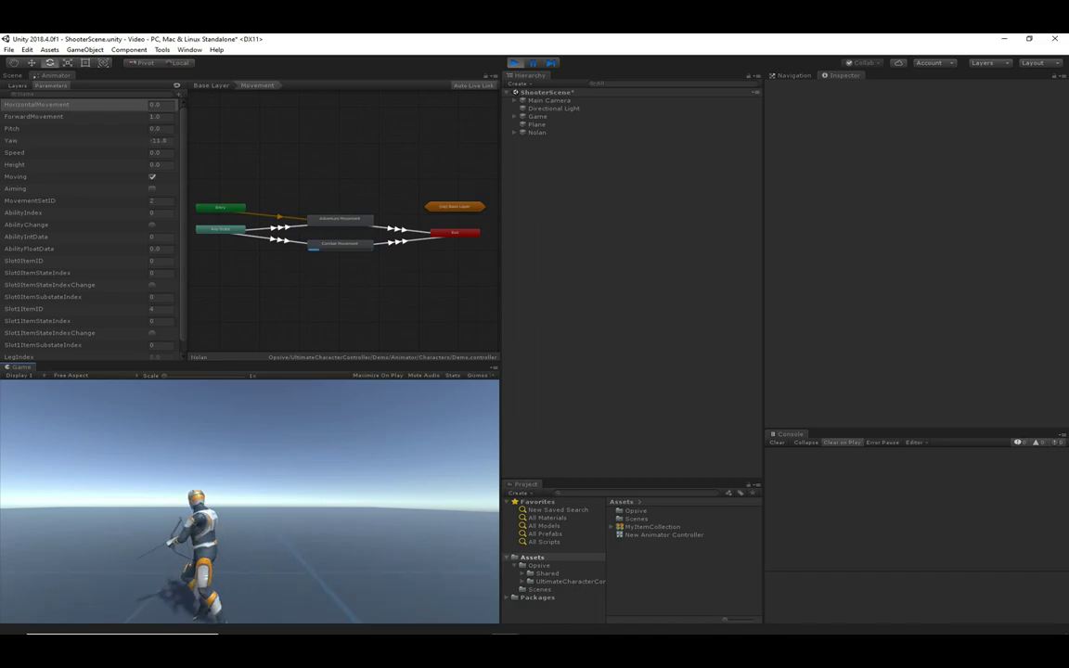
{"action": "key", "text": "Escape"}
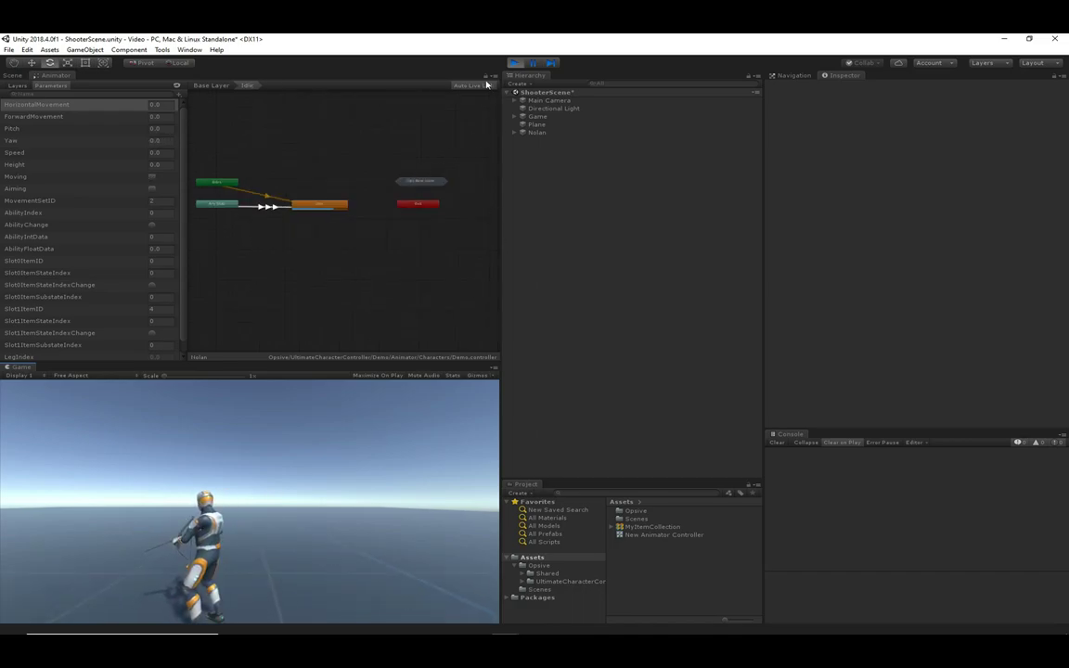
{"action": "left_click", "coordinate": [515, 62]}
Step: Make Third Person Combat the active movement type on Nolan and the active view type on Main Camera
{"action": "left_click", "coordinate": [575, 133]}
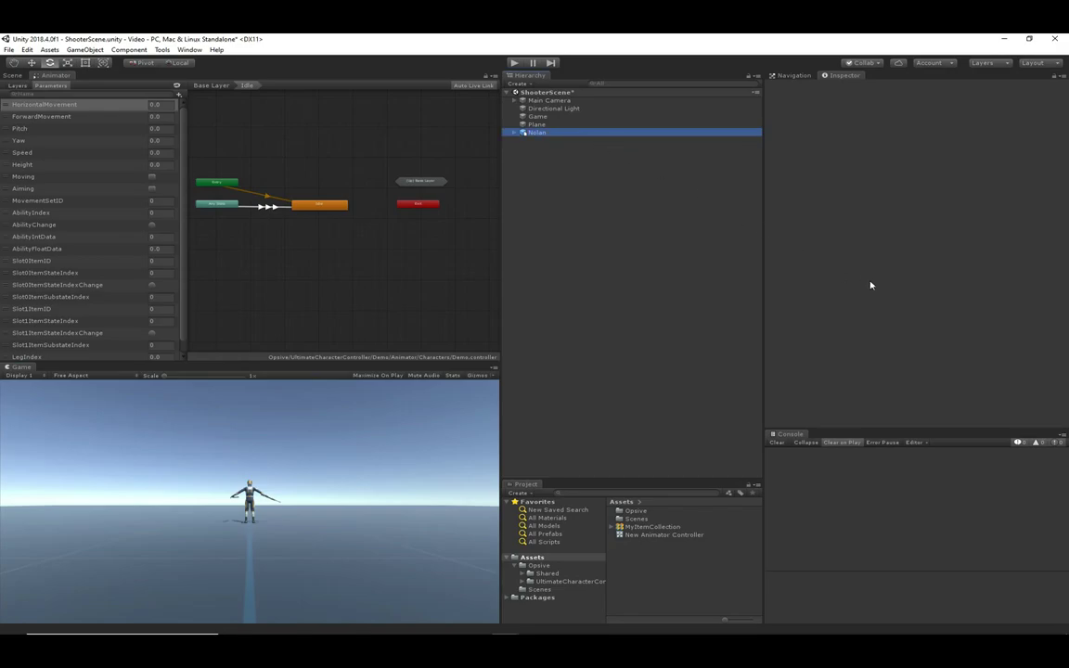
{"action": "scroll", "coordinate": [964, 398], "scroll_direction": "down", "scroll_amount": 5}
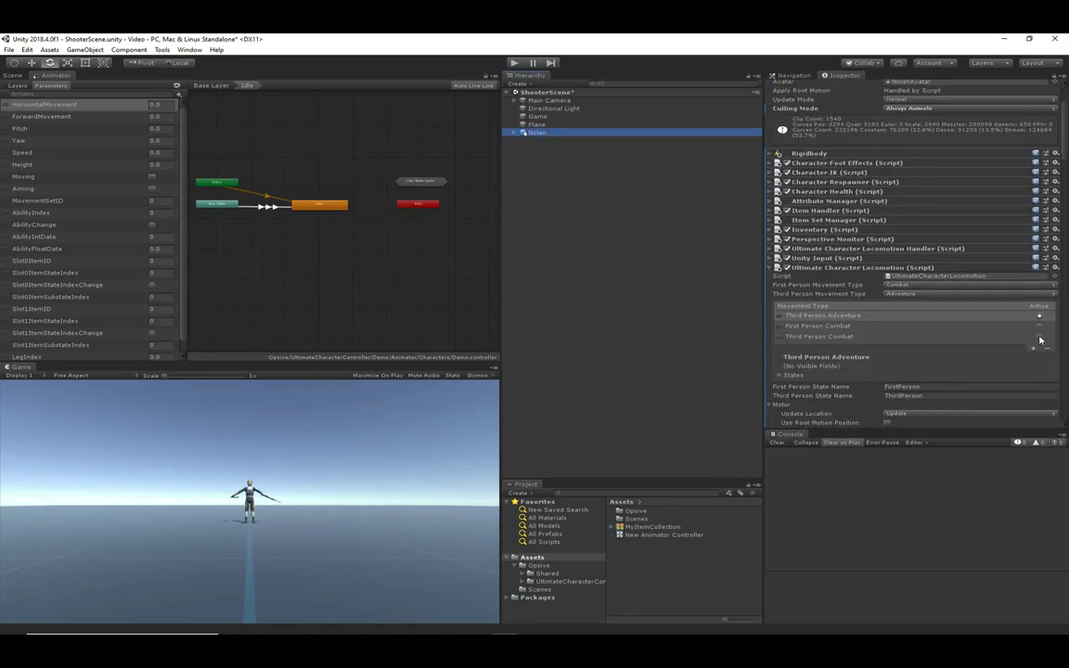
{"action": "left_click", "coordinate": [557, 100]}
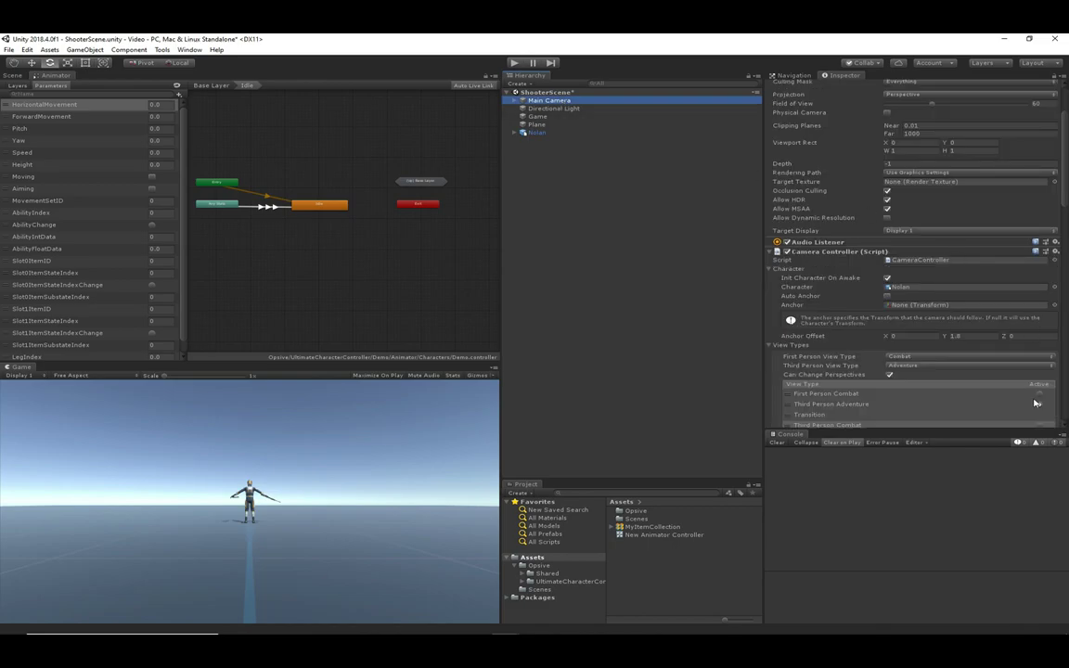
{"action": "scroll", "coordinate": [1036, 403], "scroll_direction": "down", "scroll_amount": 1}
{"action": "left_click", "coordinate": [604, 334]}
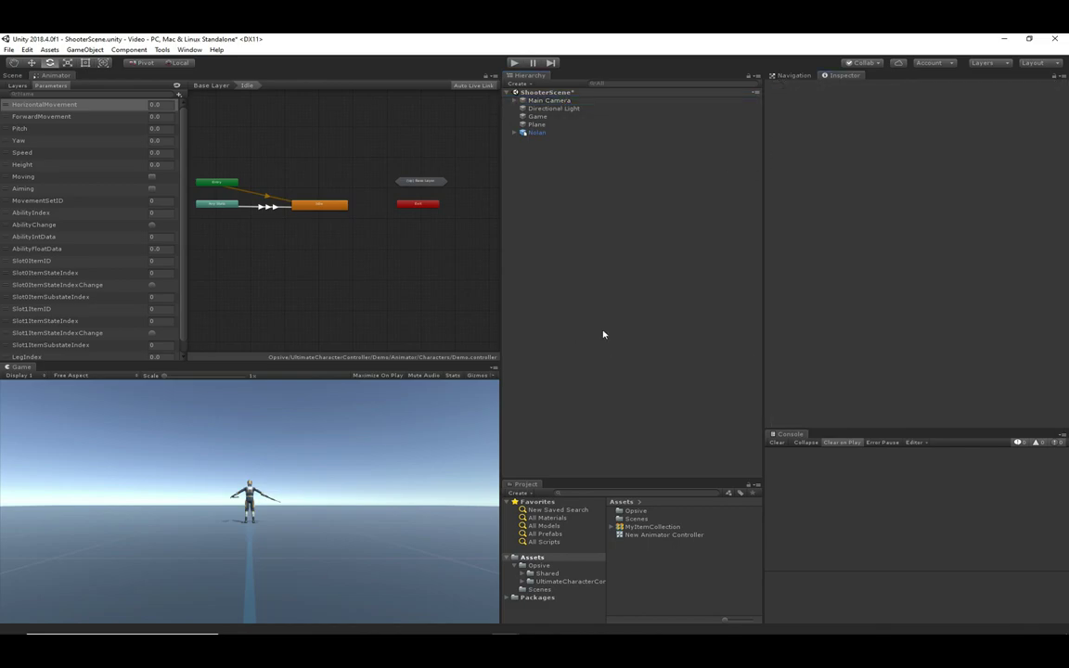
Step: Run the scene and move Nolan forwards at walking and sprinting speed to watch the Speed parameter
{"action": "left_click", "coordinate": [513, 63]}
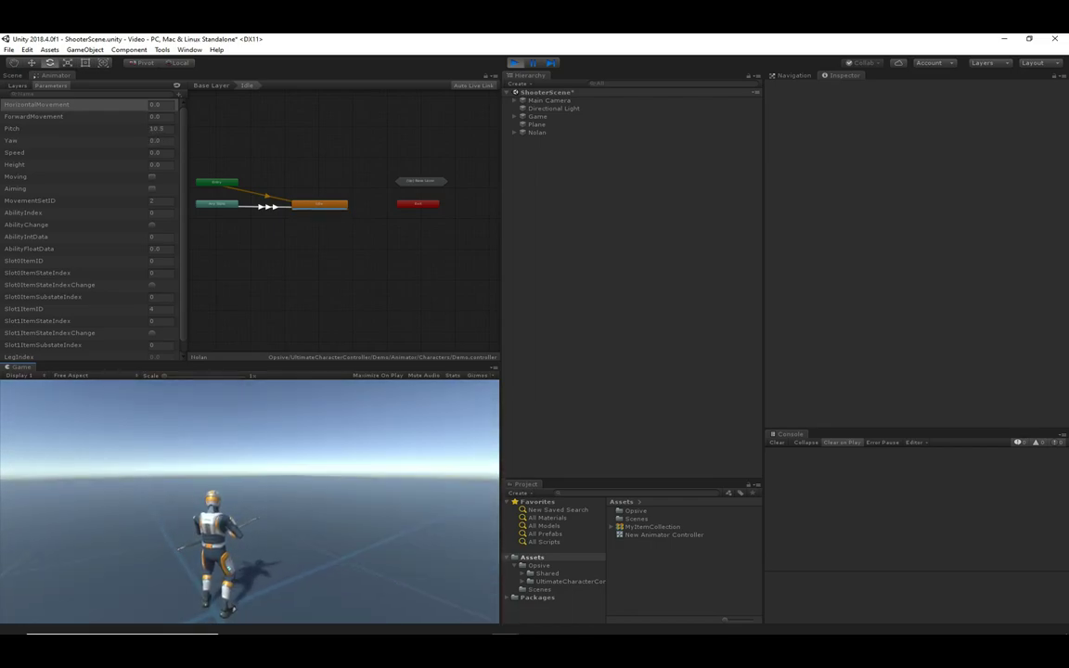
{"action": "key", "text": "w"}
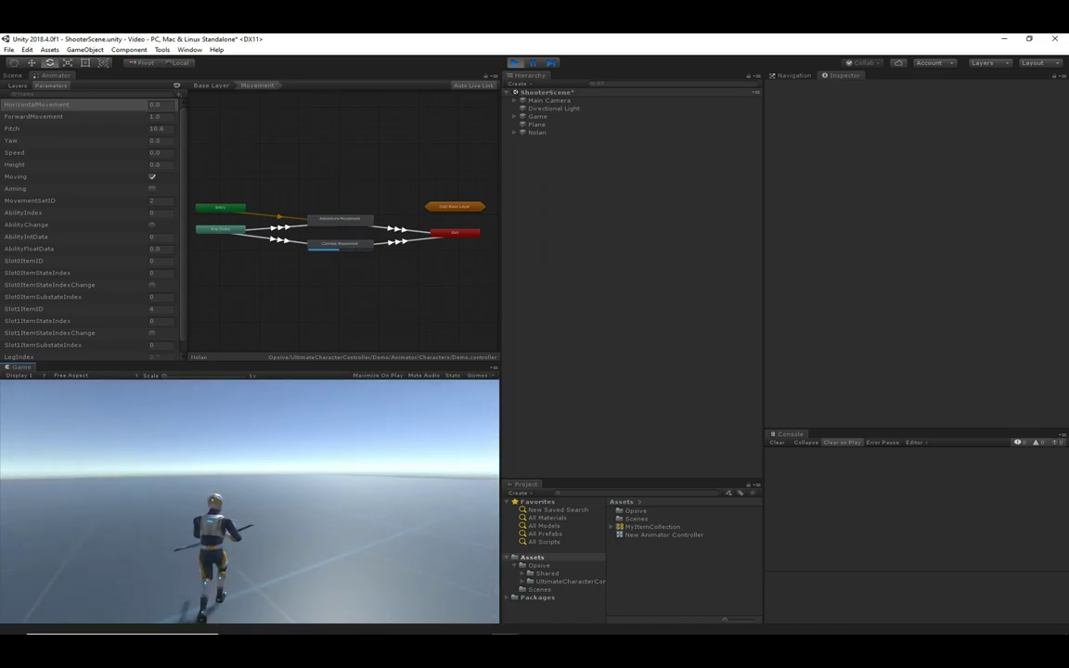
{"action": "key", "text": "shift"}
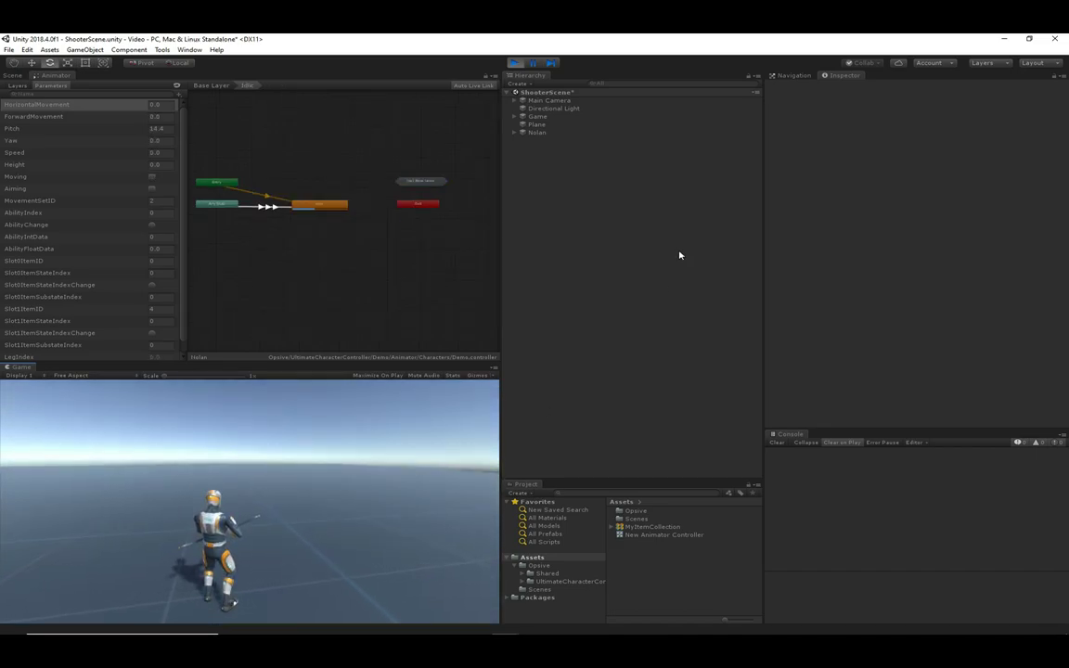
Step: Open the Speed Change ability in Nolan's abilities list and examine its Speed Parameter setting
{"action": "left_click", "coordinate": [537, 131]}
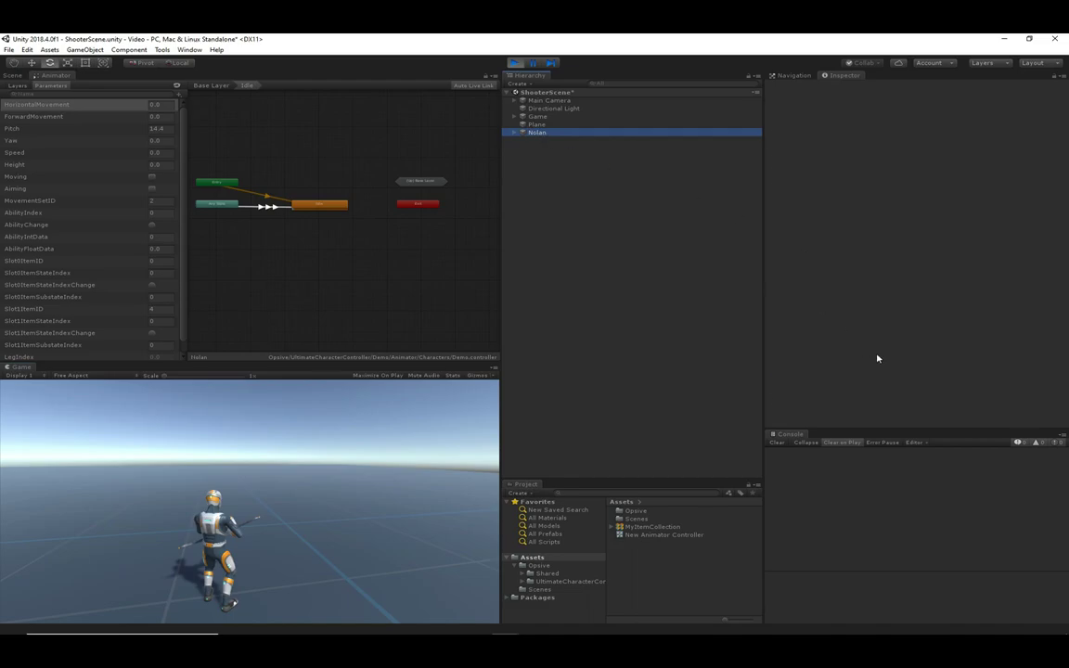
{"action": "scroll", "coordinate": [877, 358], "scroll_direction": "down", "scroll_amount": 10}
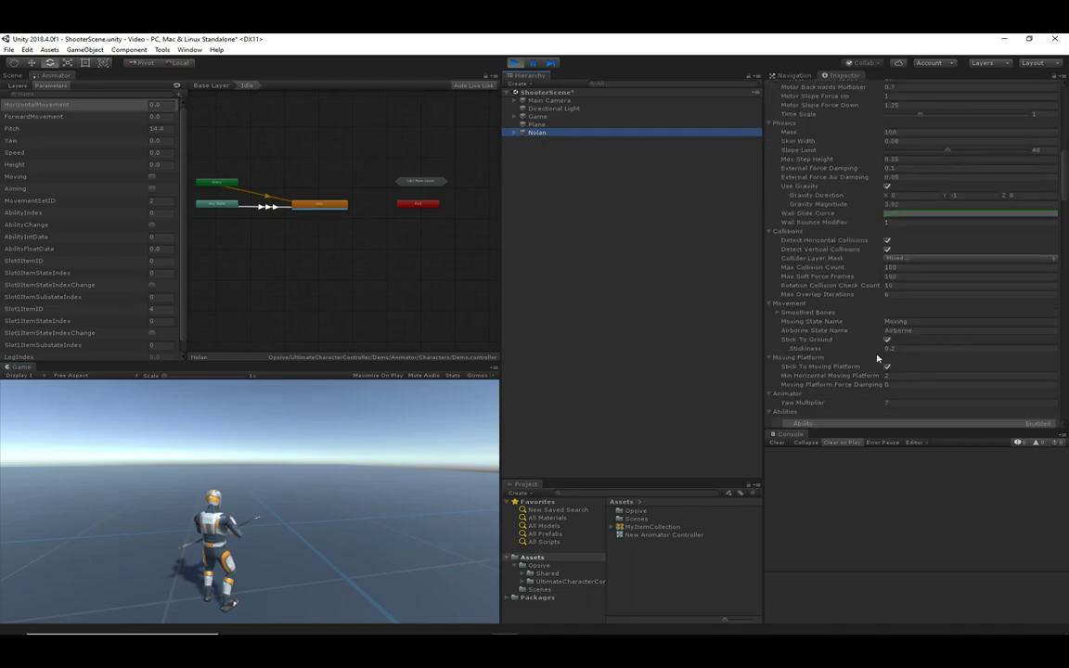
{"action": "scroll", "coordinate": [877, 358], "scroll_direction": "down", "scroll_amount": 5}
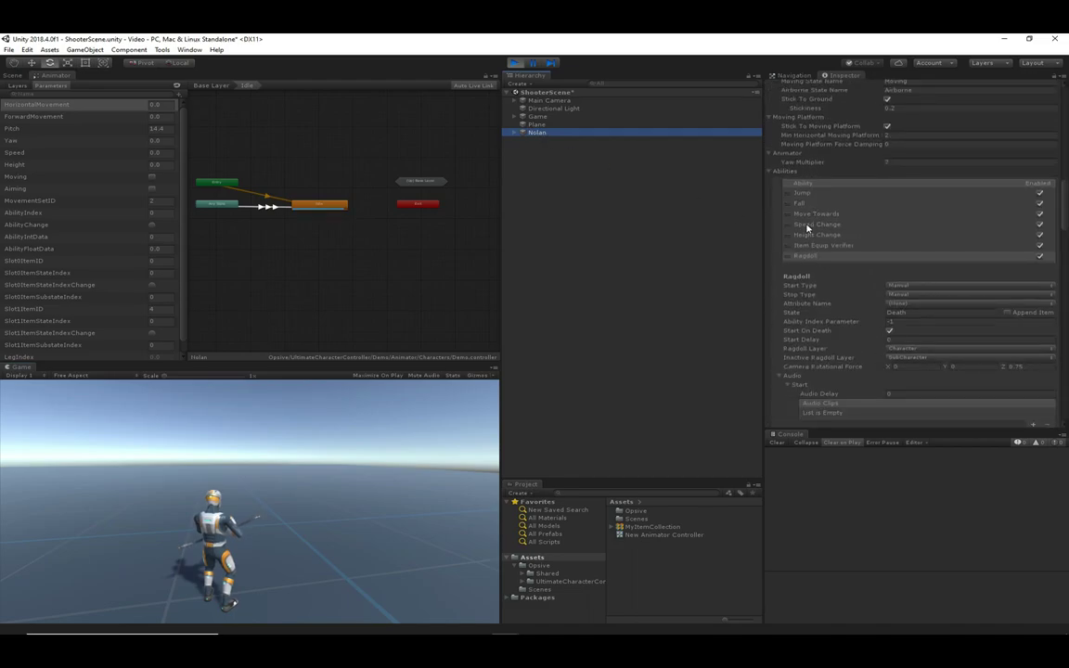
{"action": "left_click", "coordinate": [806, 225]}
{"action": "scroll", "coordinate": [824, 343], "scroll_direction": "down", "scroll_amount": 1}
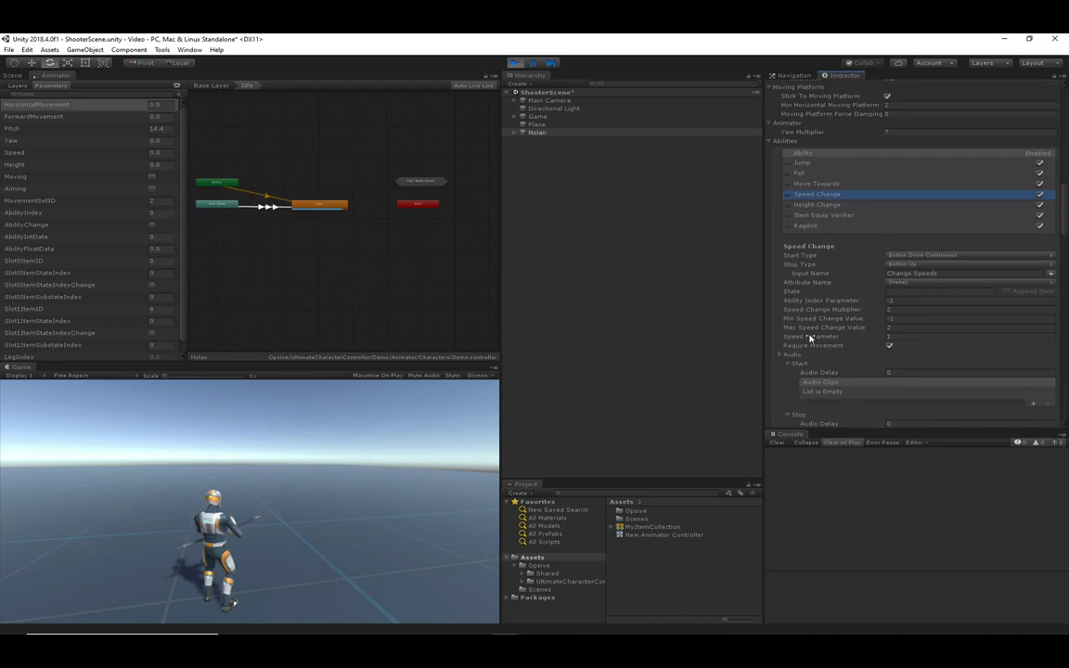
{"action": "left_click", "coordinate": [903, 339]}
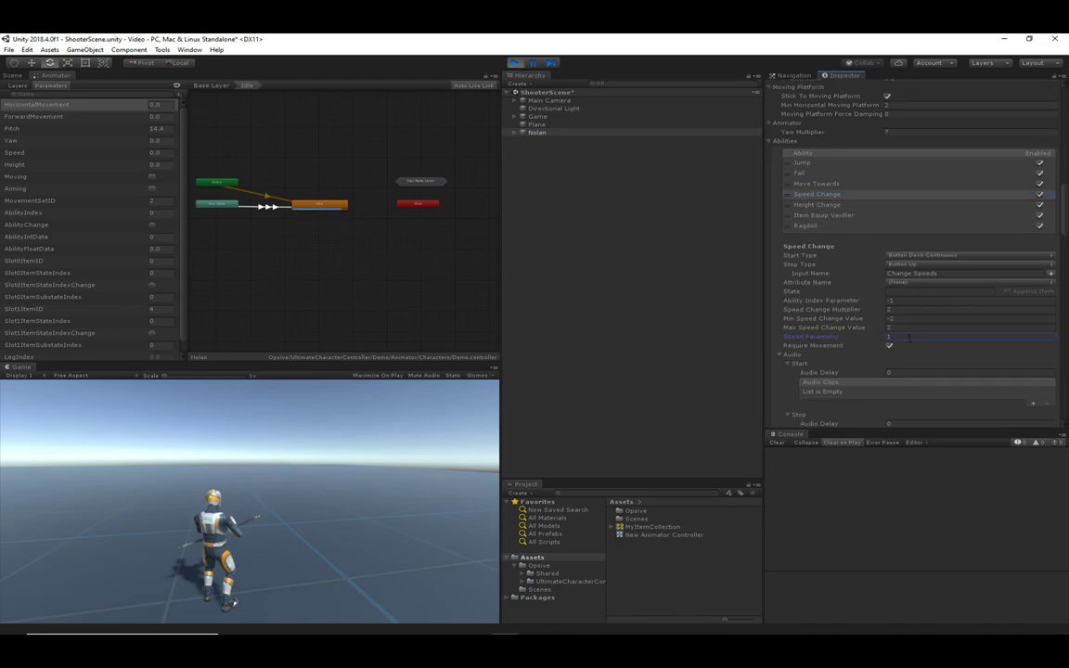
Step: Sprint Nolan forwards repeatedly to compare the ForwardMovement and Speed parameters, and examine the ability's Speed Change Multiplier
{"action": "left_click", "coordinate": [263, 371]}
{"action": "key", "text": "w"}
{"action": "key", "text": "shift"}
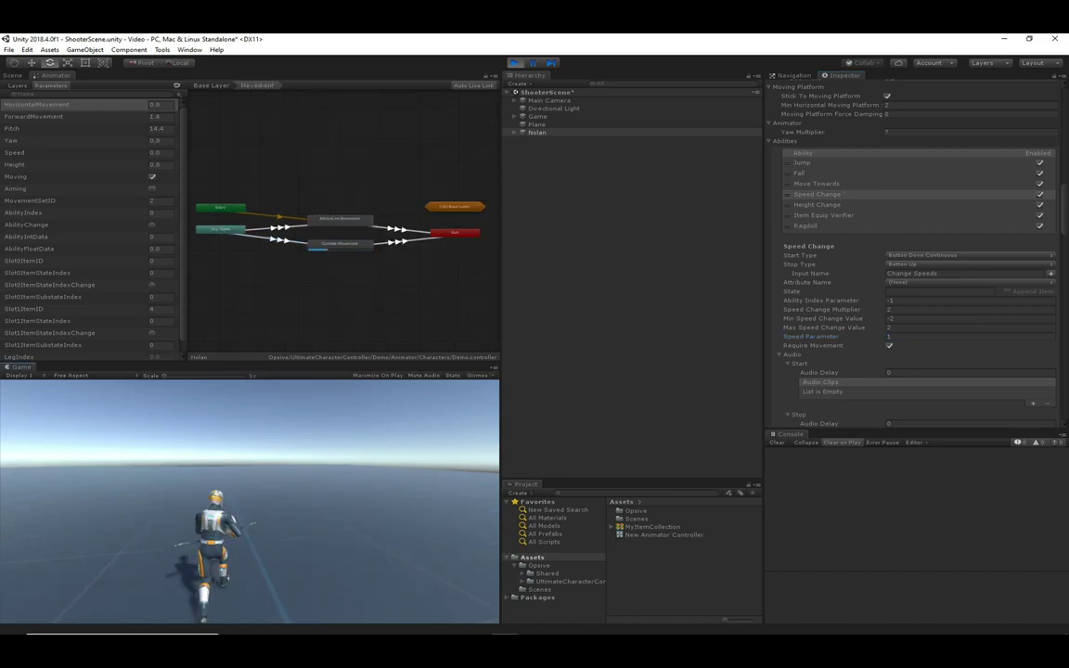
{"action": "key", "text": "shift"}
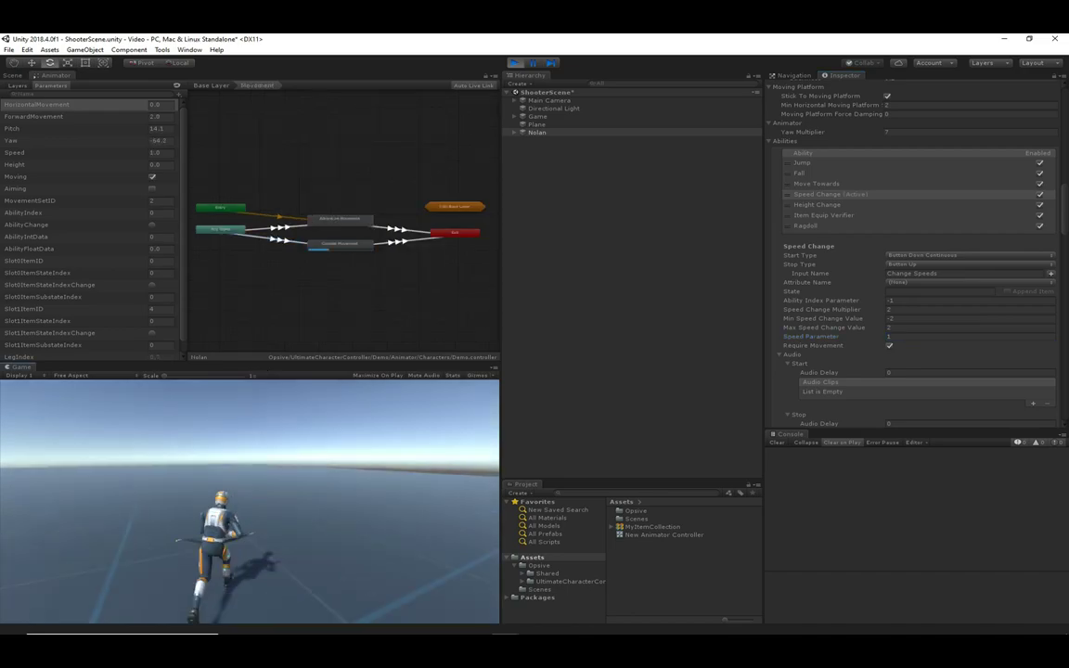
{"action": "key", "text": "shift"}
{"action": "key", "text": "Escape"}
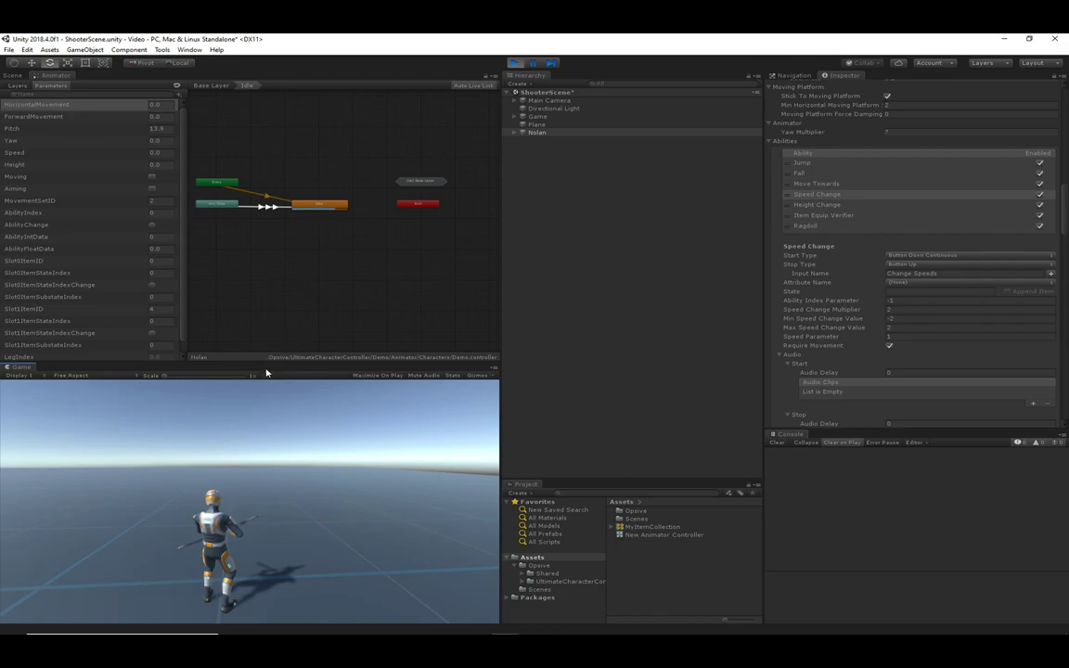
{"action": "key", "text": "shift+w"}
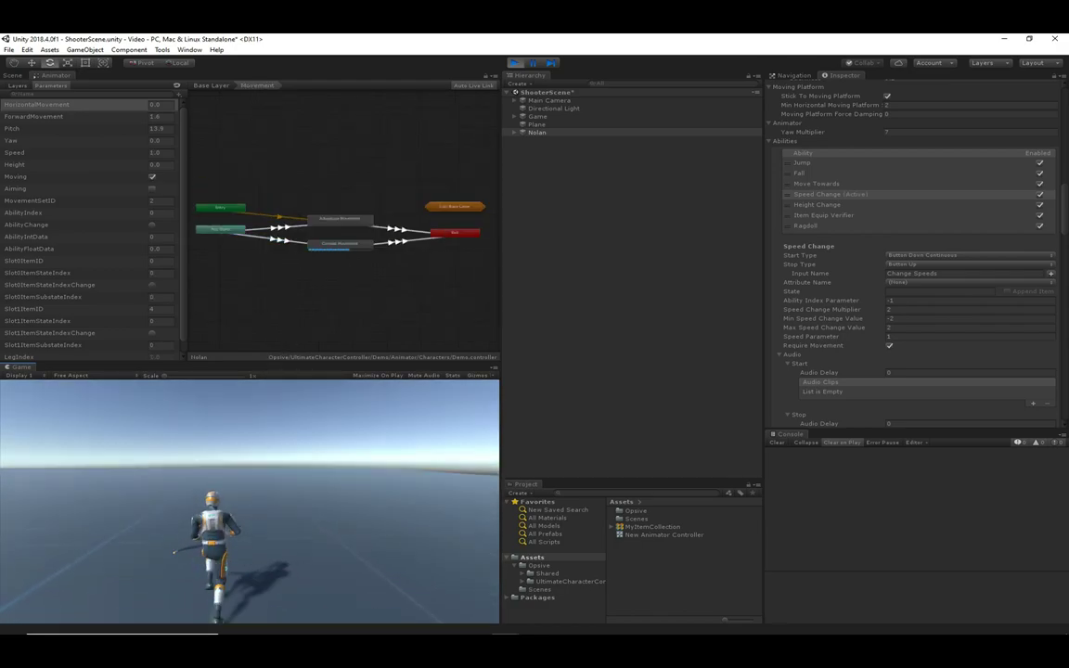
{"action": "key", "text": "shift"}
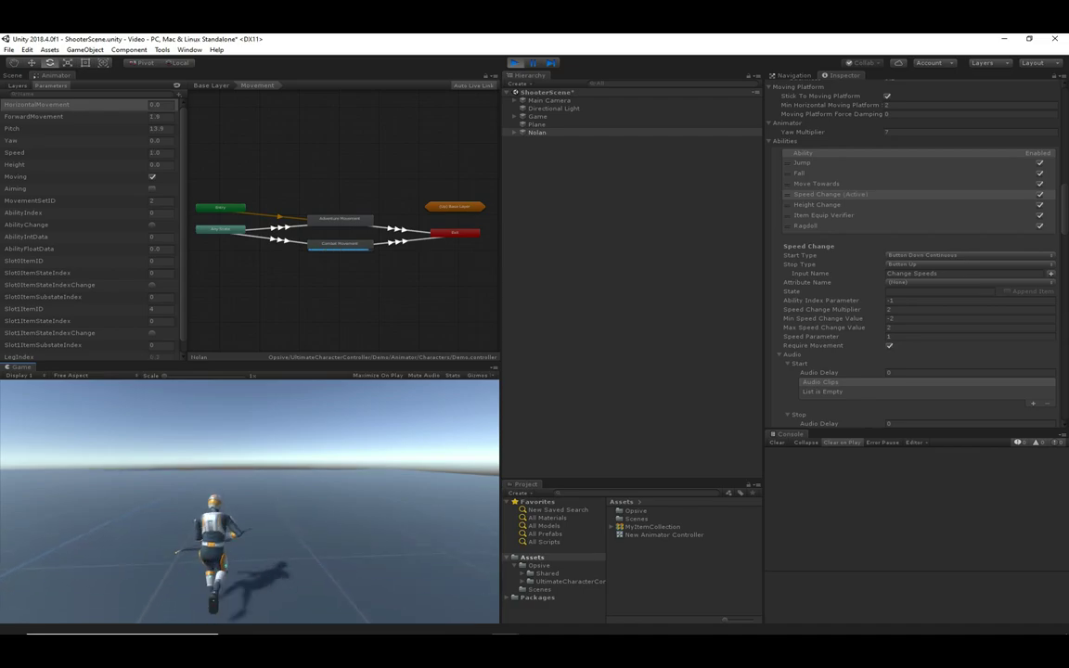
{"action": "key", "text": "Escape"}
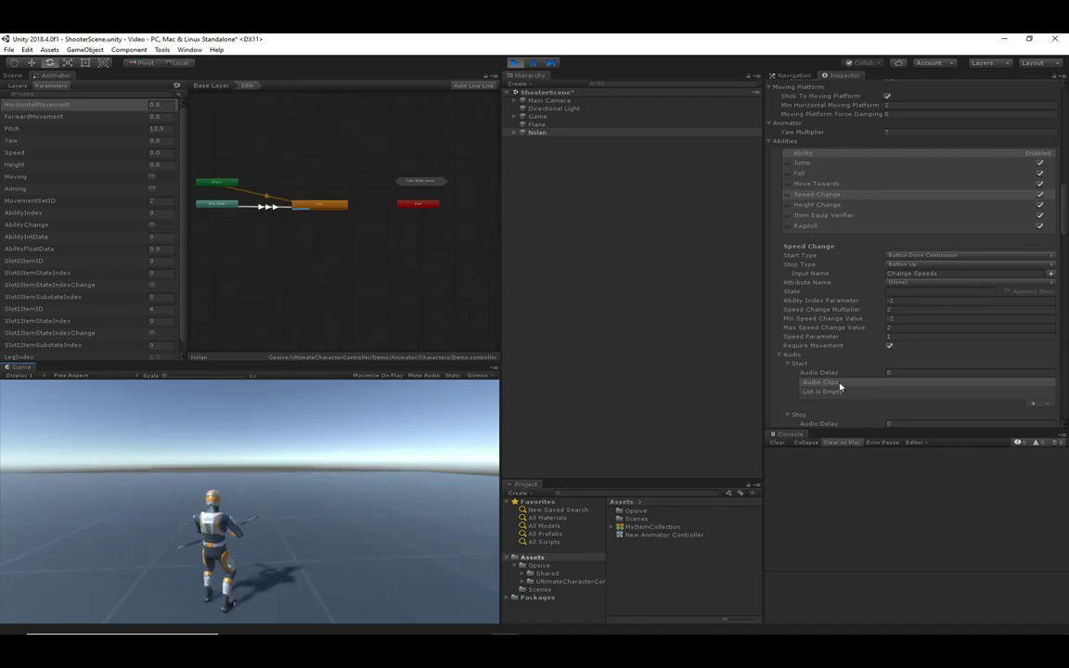
{"action": "left_click", "coordinate": [825, 312]}
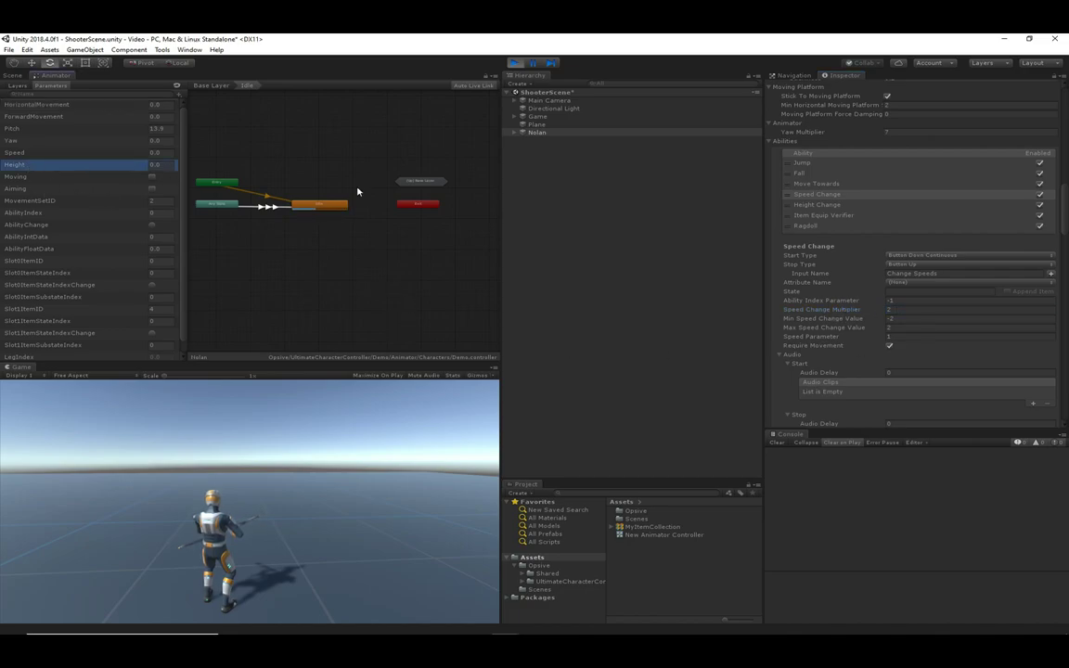
Step: Examine the Height setting of Nolan's Height Change ability and make Nolan crouch to watch the Height parameter
{"action": "left_click", "coordinate": [828, 205]}
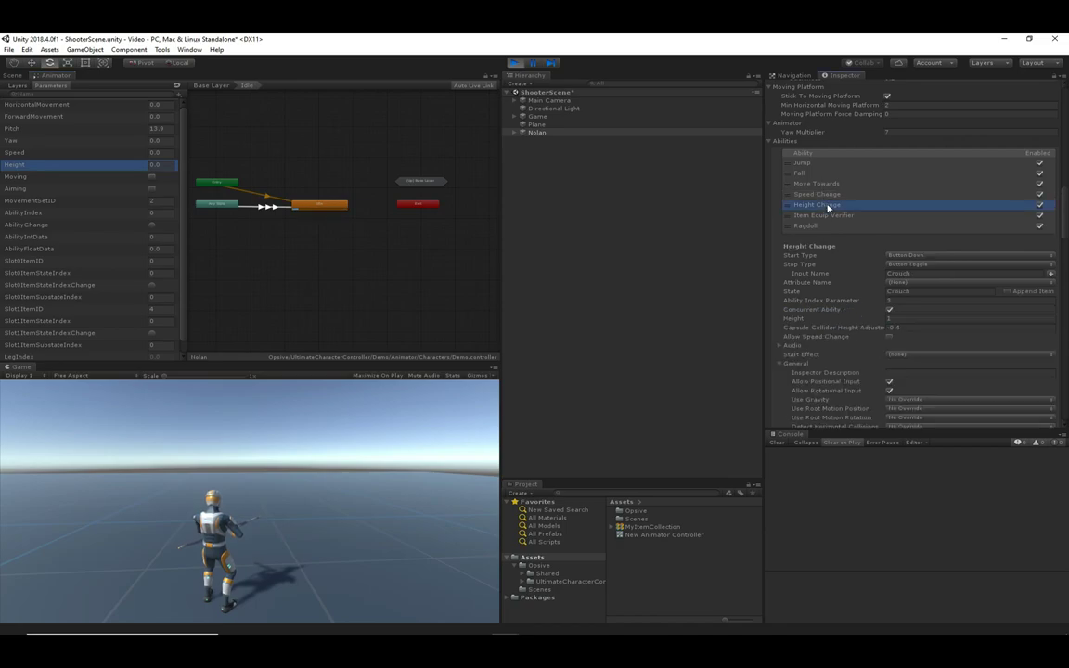
{"action": "left_click", "coordinate": [842, 321]}
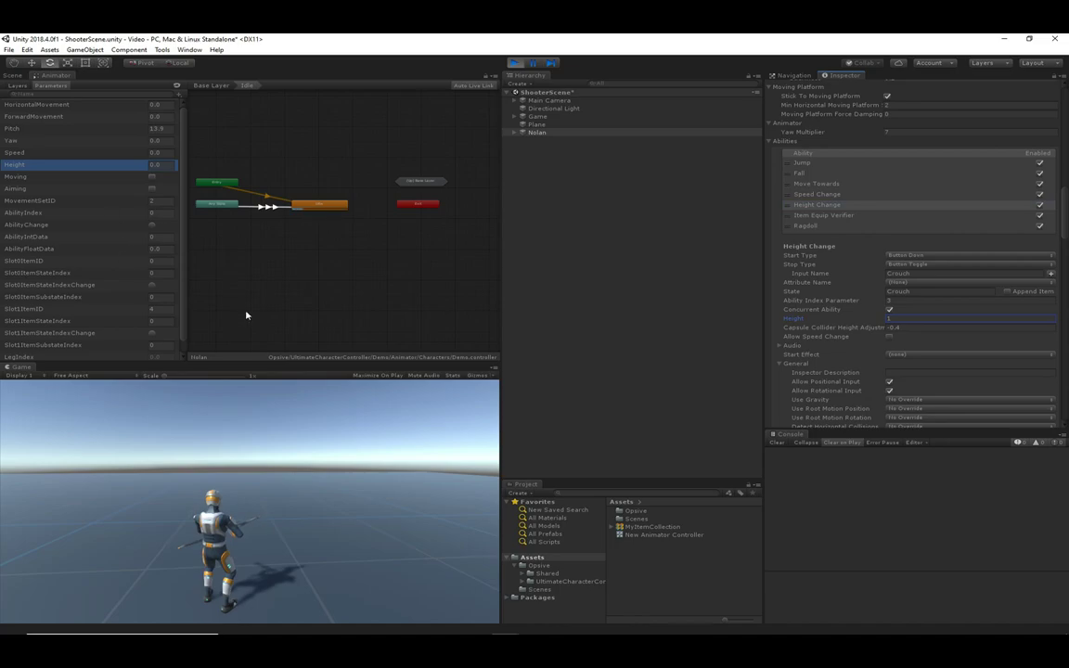
{"action": "key", "text": "c"}
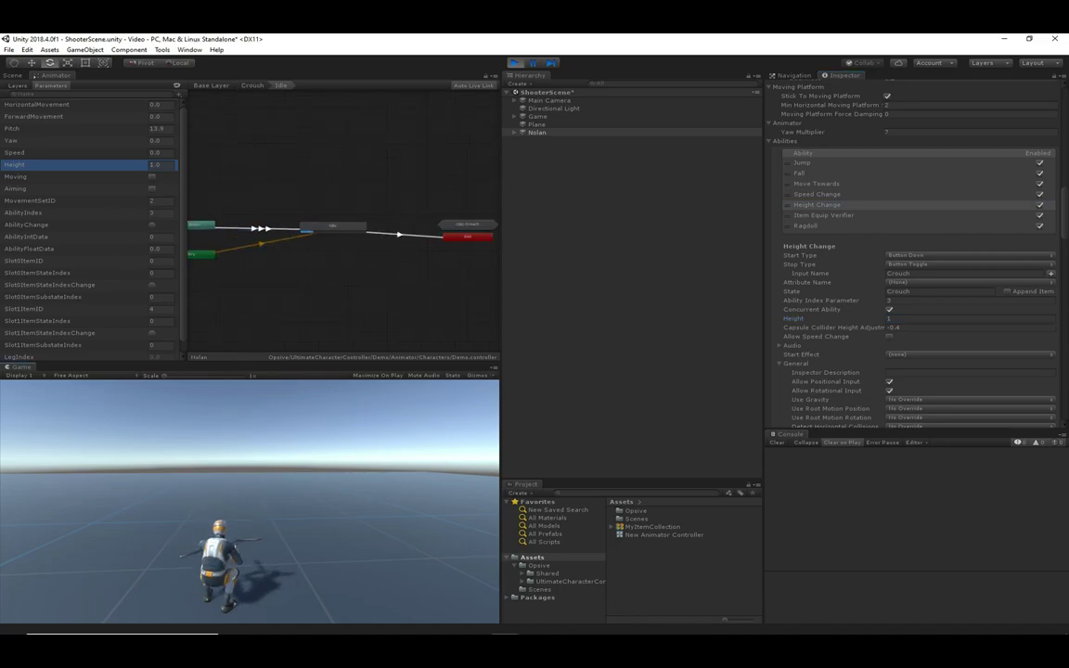